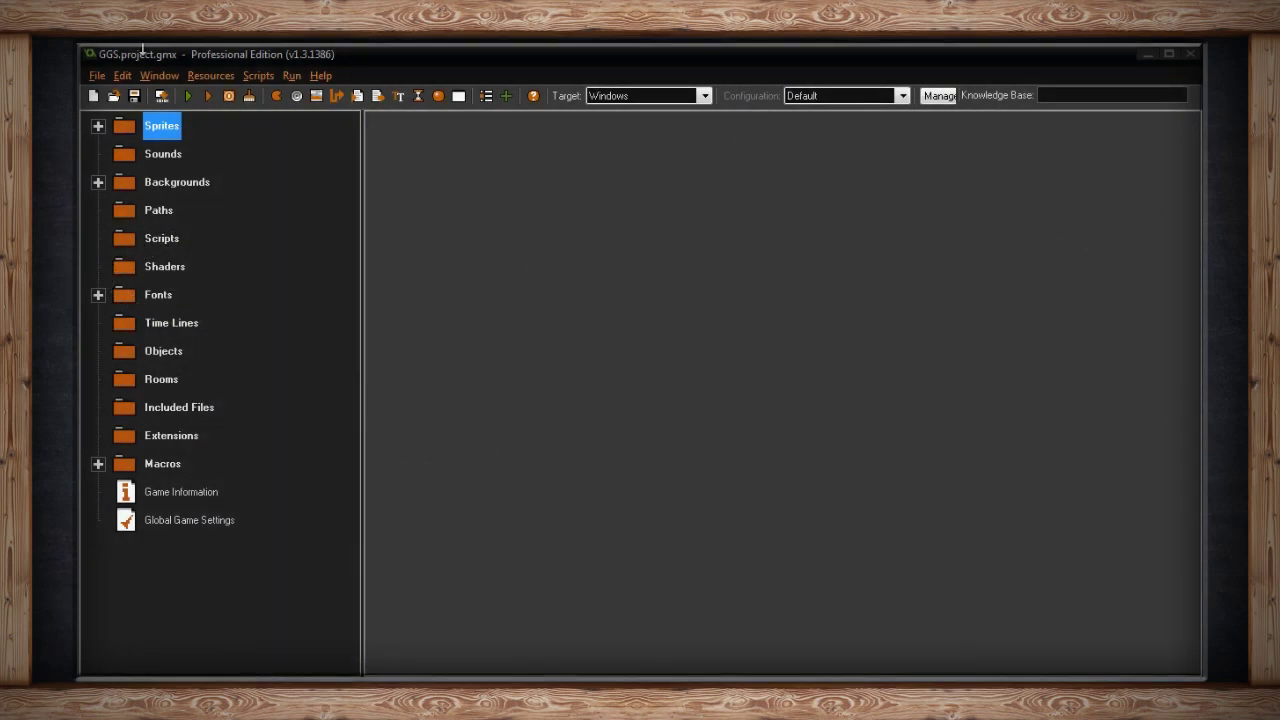
- Open Global Game Settings from the resource tree and select the game identifier's end
click(208, 76)
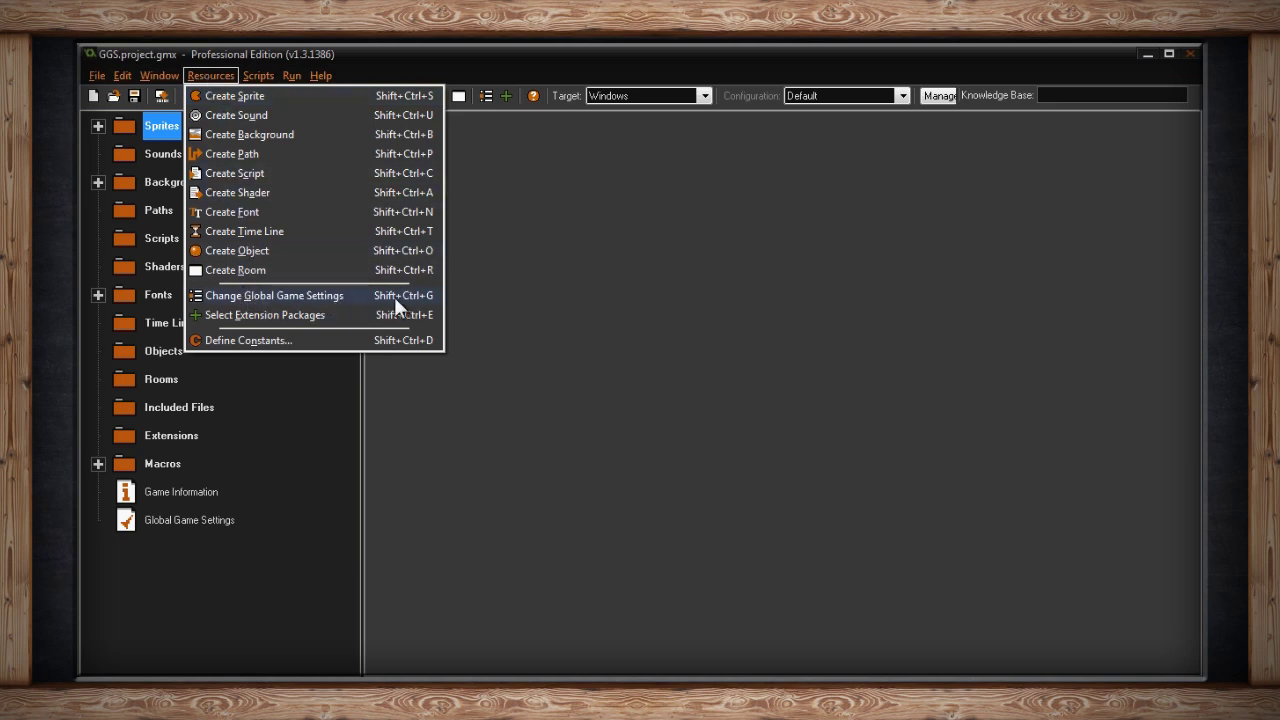
click(489, 287)
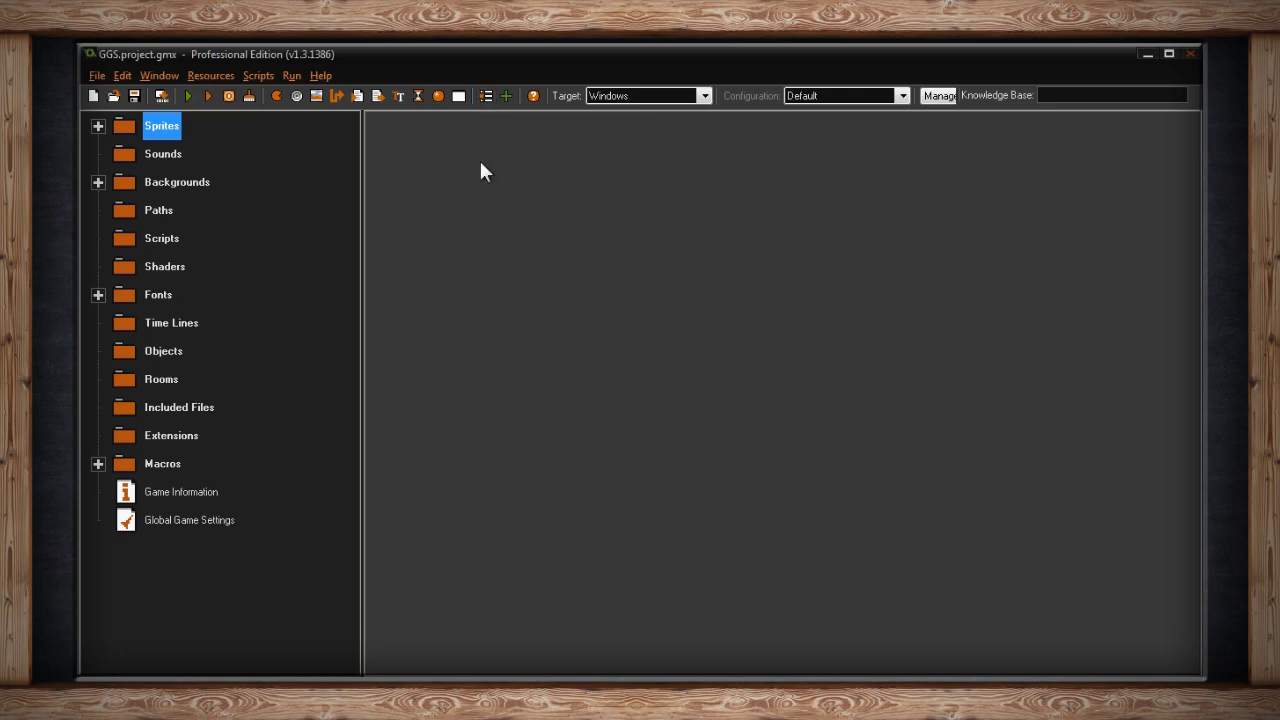
double_click(211, 521)
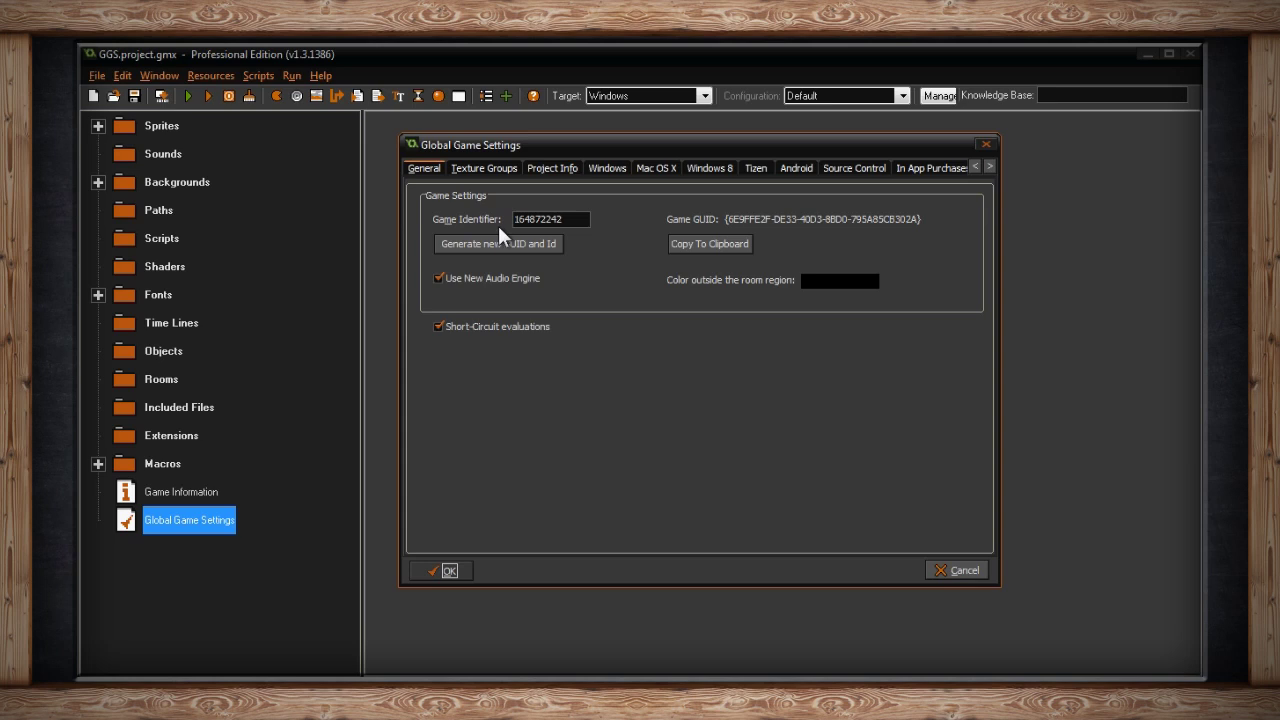
drag(565, 219, 503, 219)
- Generate a new game identifier and GUID several times over
click(505, 248)
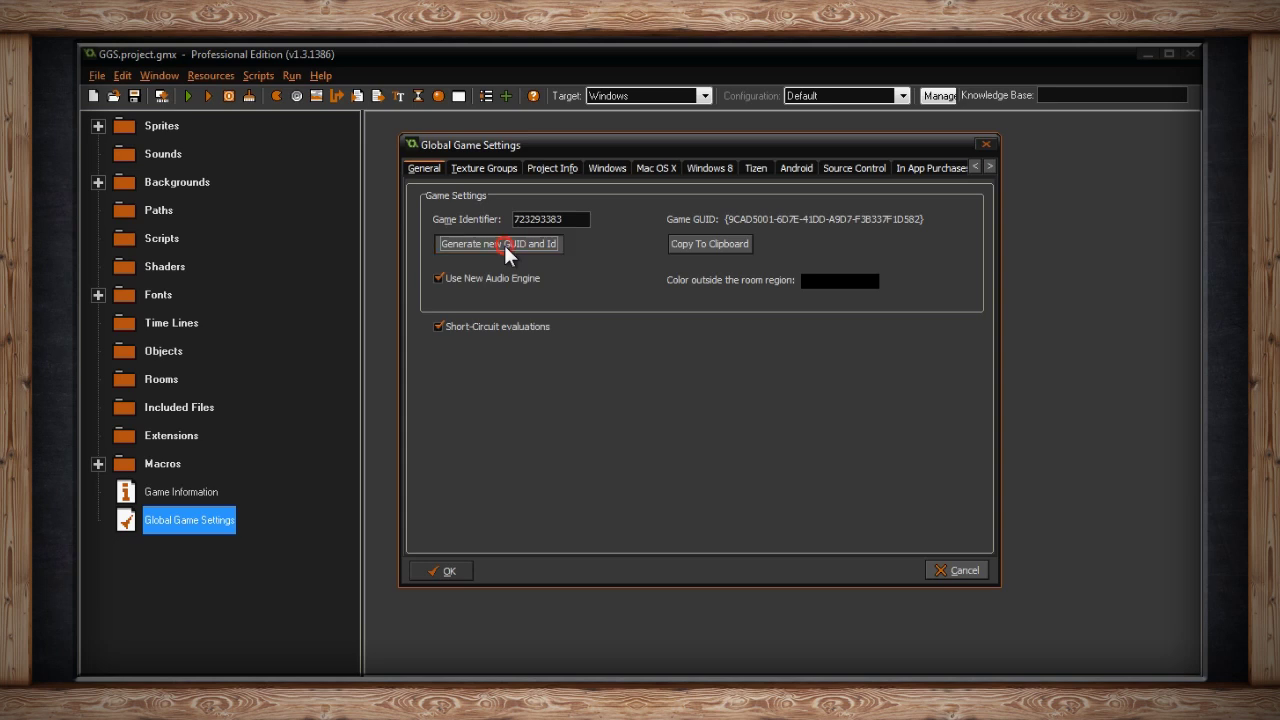
click(505, 247)
click(505, 247)
click(505, 247)
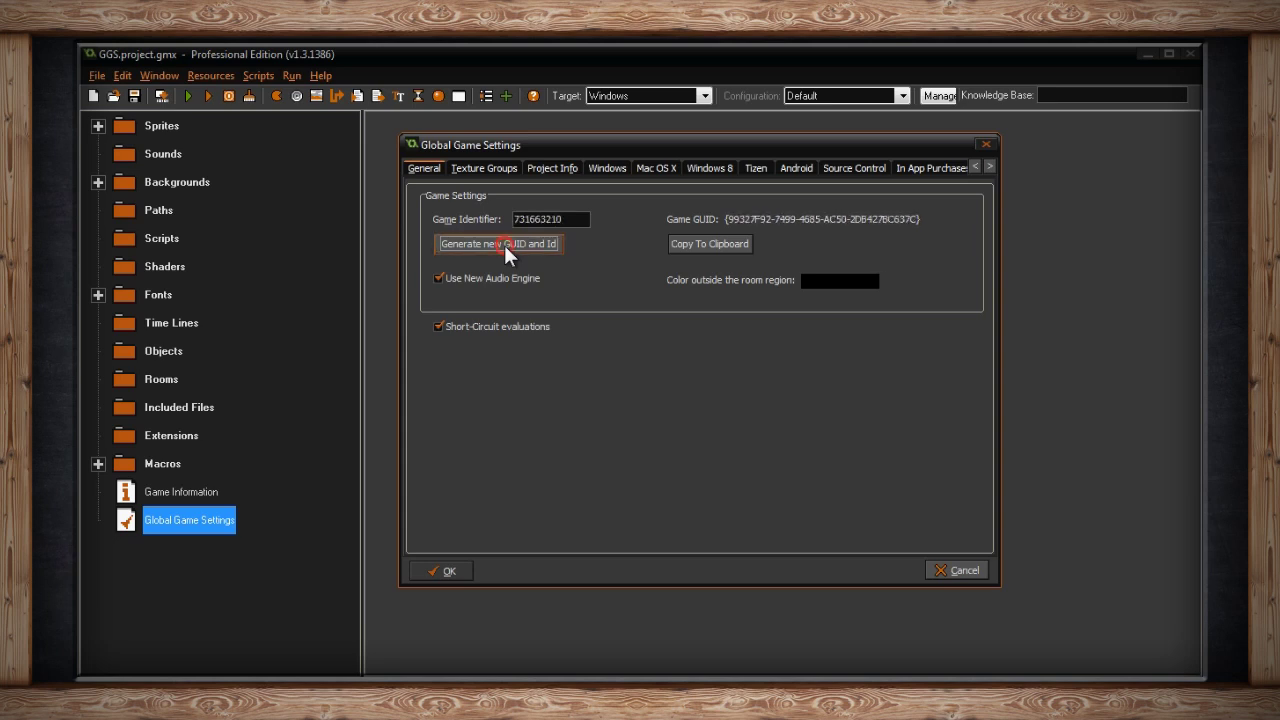
click(504, 245)
click(504, 245)
click(504, 245)
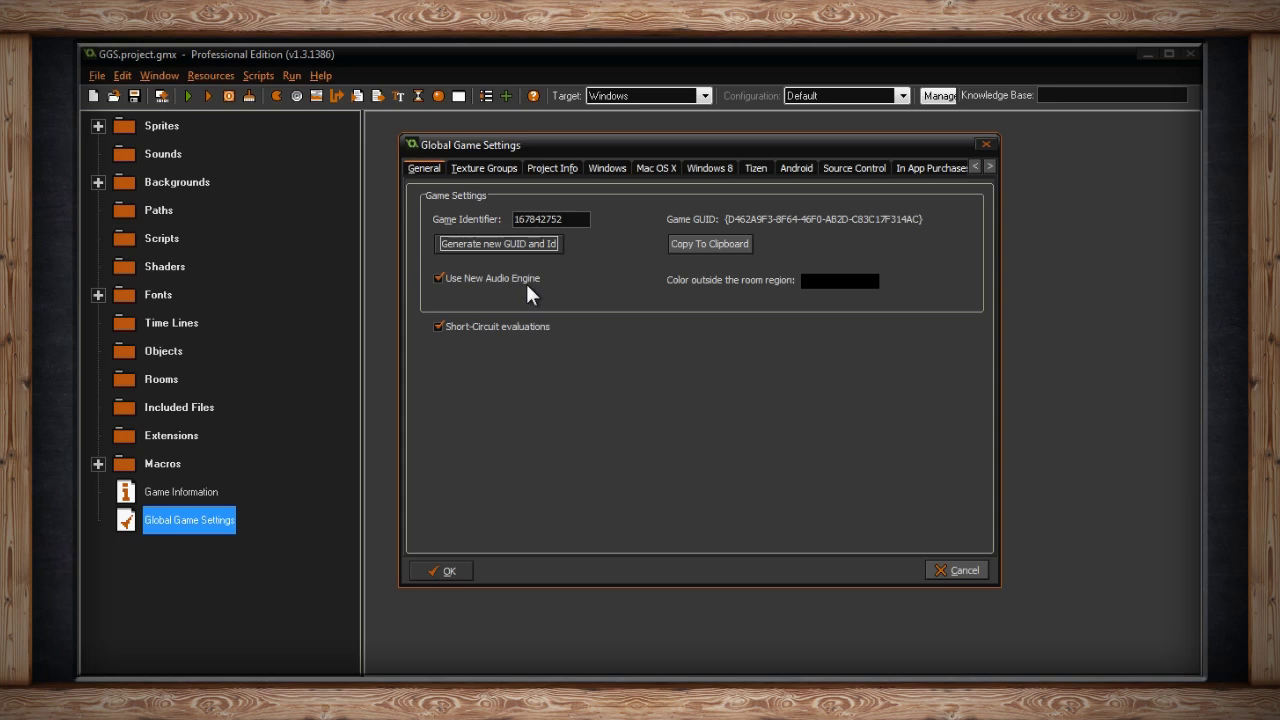
- Toggle Use New Audio Engine off and on, then open the outside-room colour picker
click(437, 279)
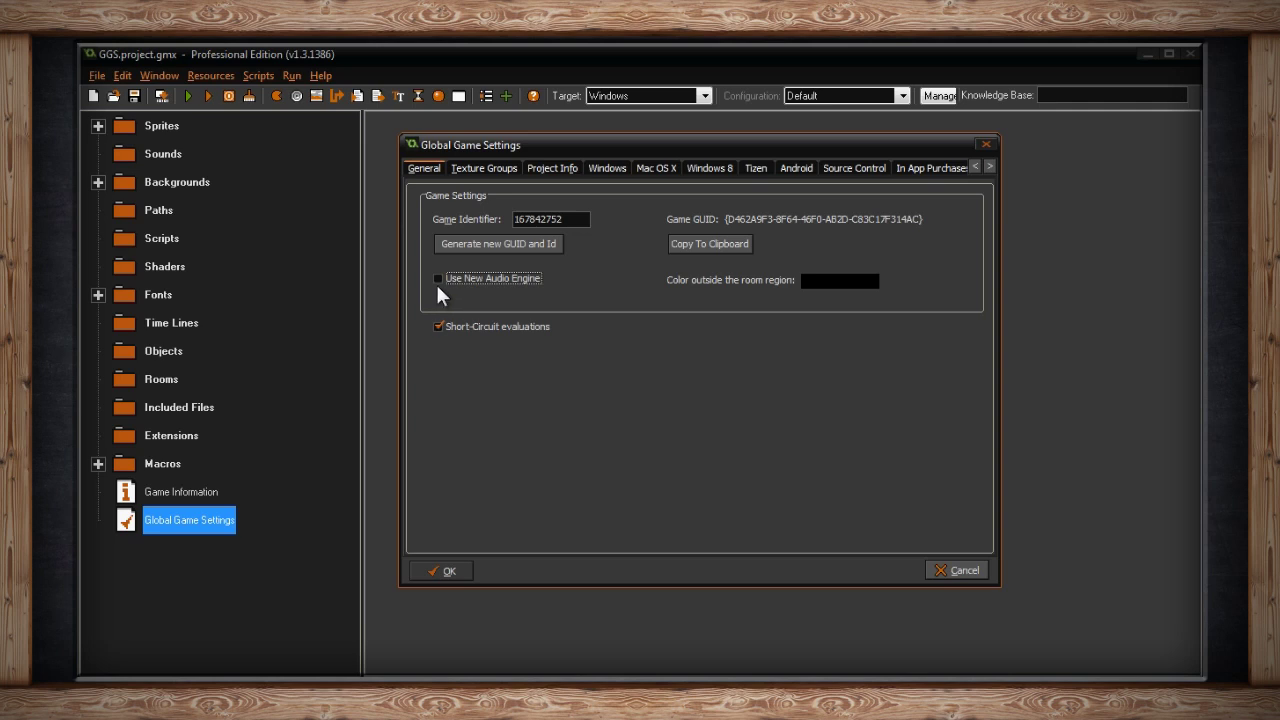
click(437, 276)
click(840, 285)
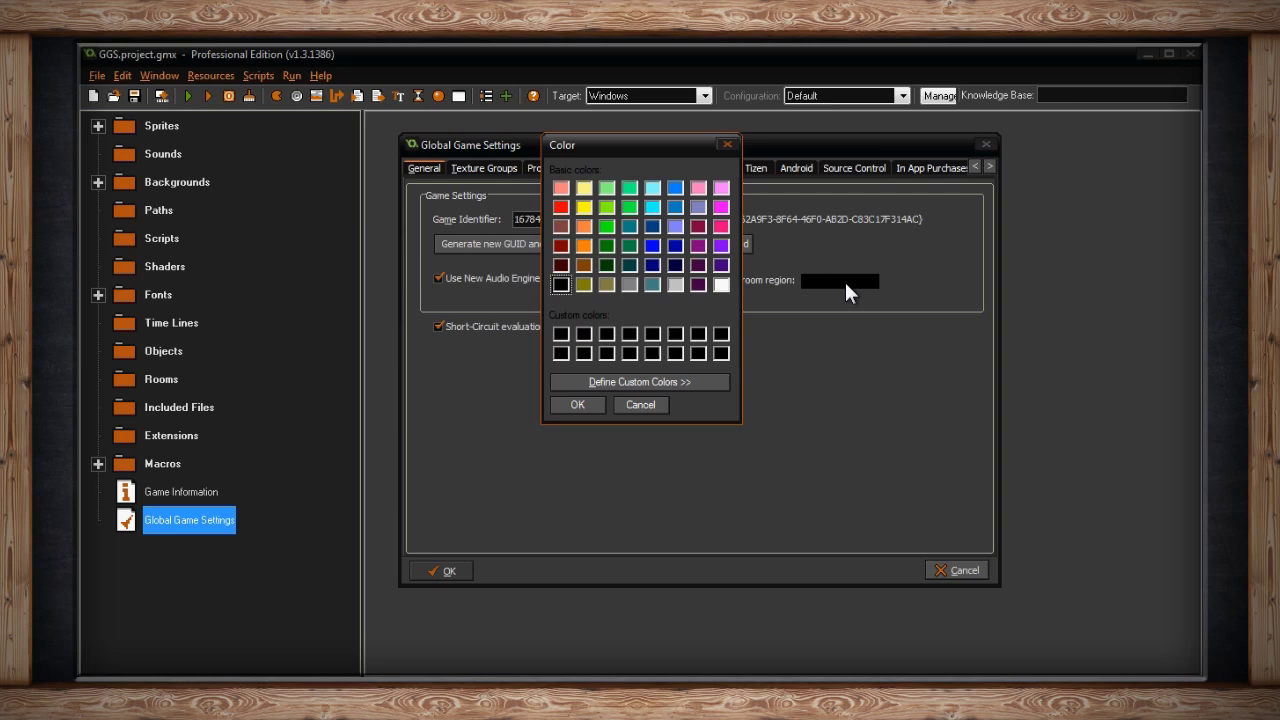
- Cancel the Color dialog to keep black; highlight thing3 and mouse_check_button(mb_left) in short_circuit_example
click(641, 405)
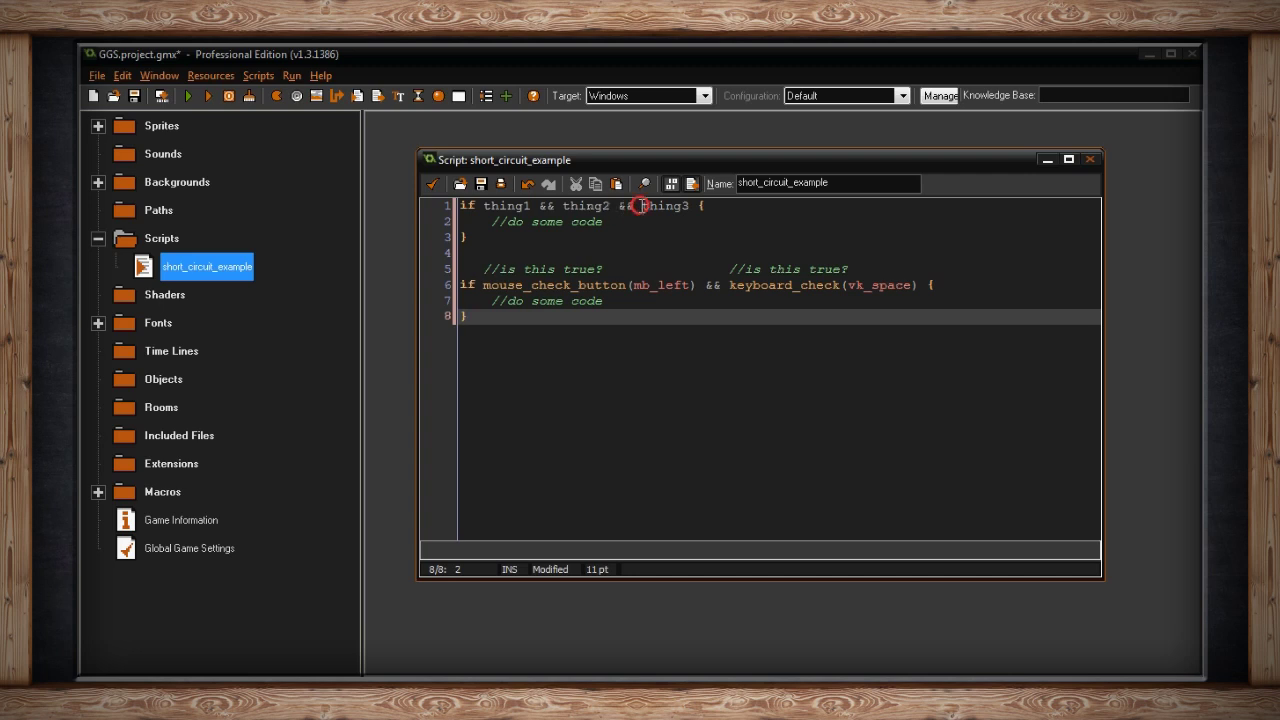
drag(642, 206, 700, 207)
click(699, 226)
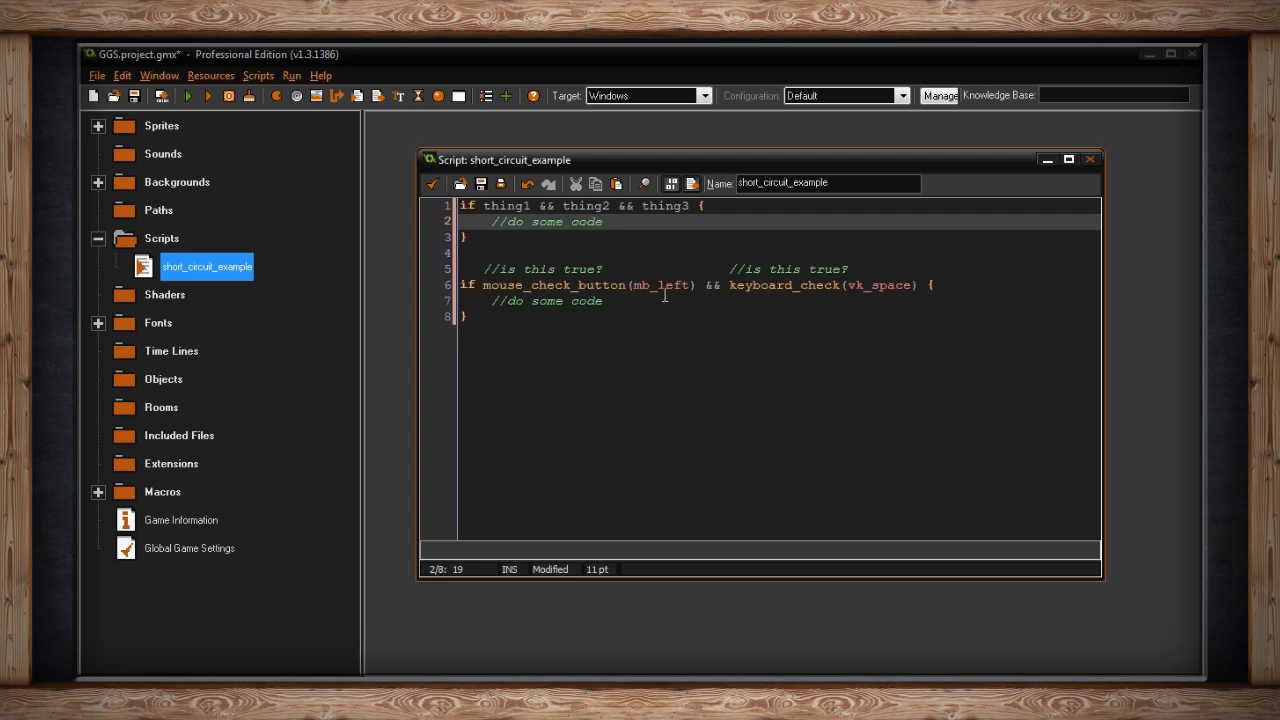
drag(699, 285, 483, 285)
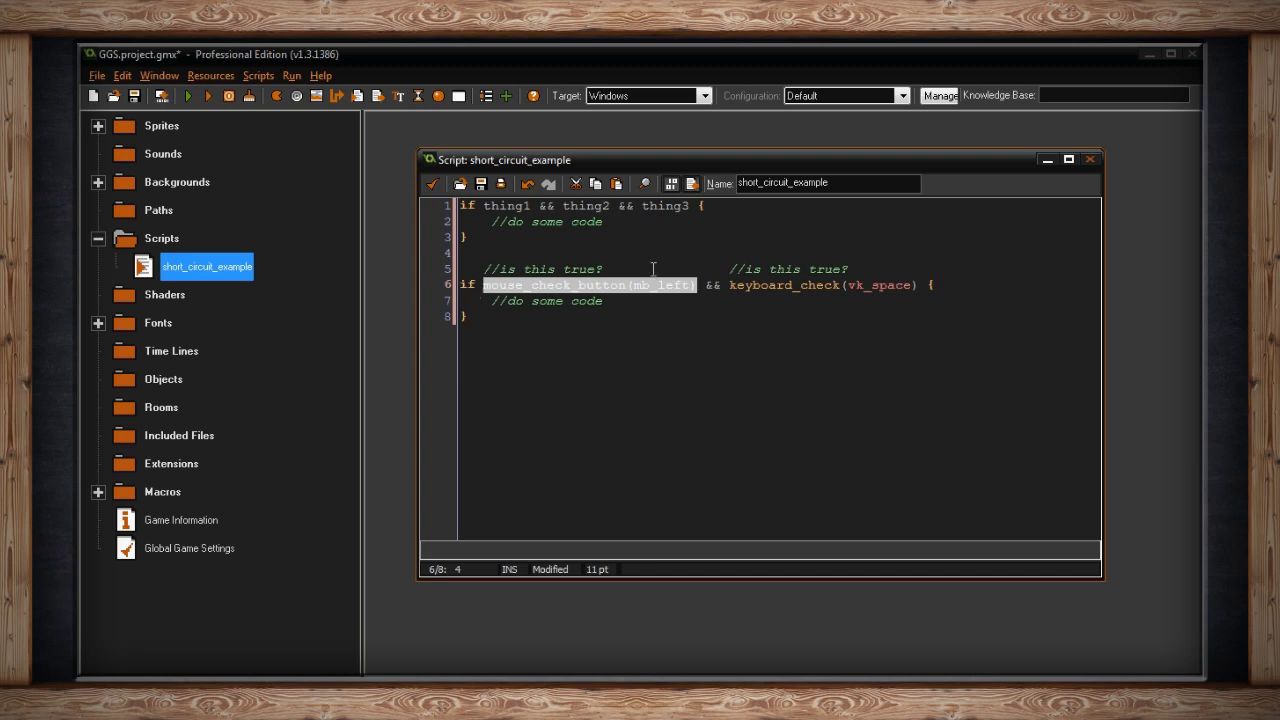
click(507, 314)
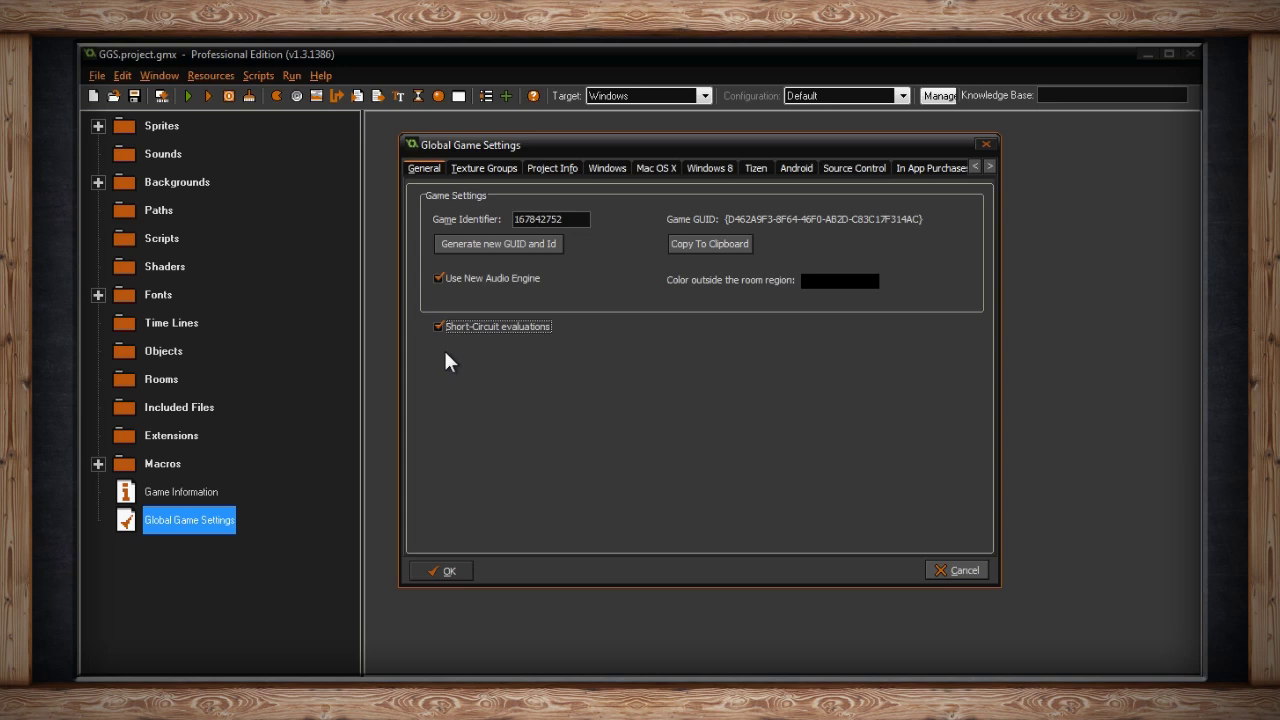
- Inspect the Default texture group, then add TexPage1 and rename it to 'Main Menu'
click(476, 170)
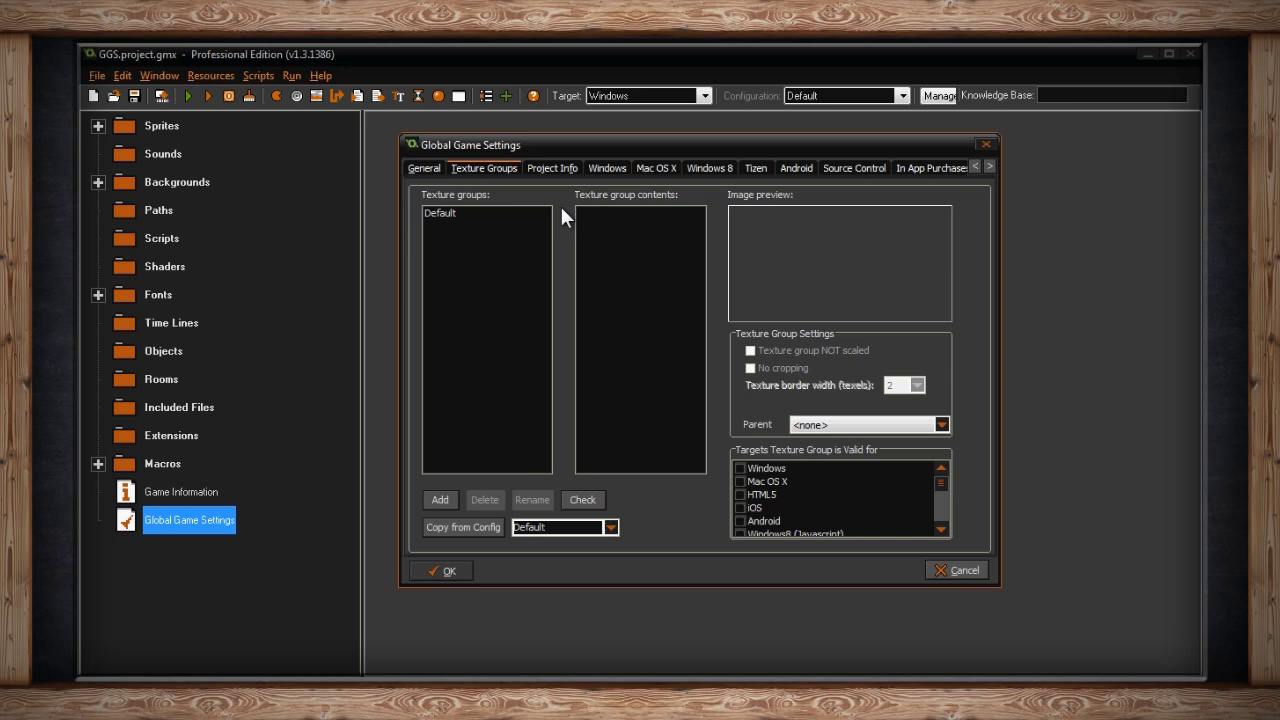
click(431, 212)
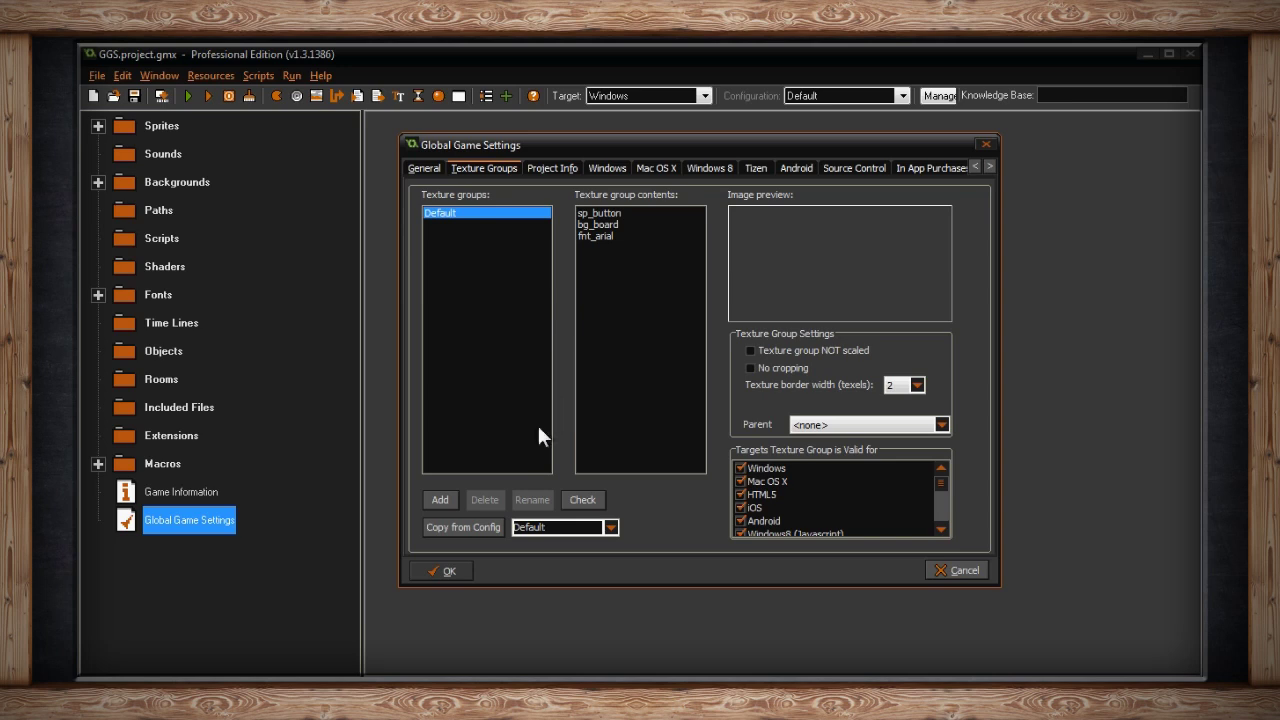
click(440, 500)
click(440, 226)
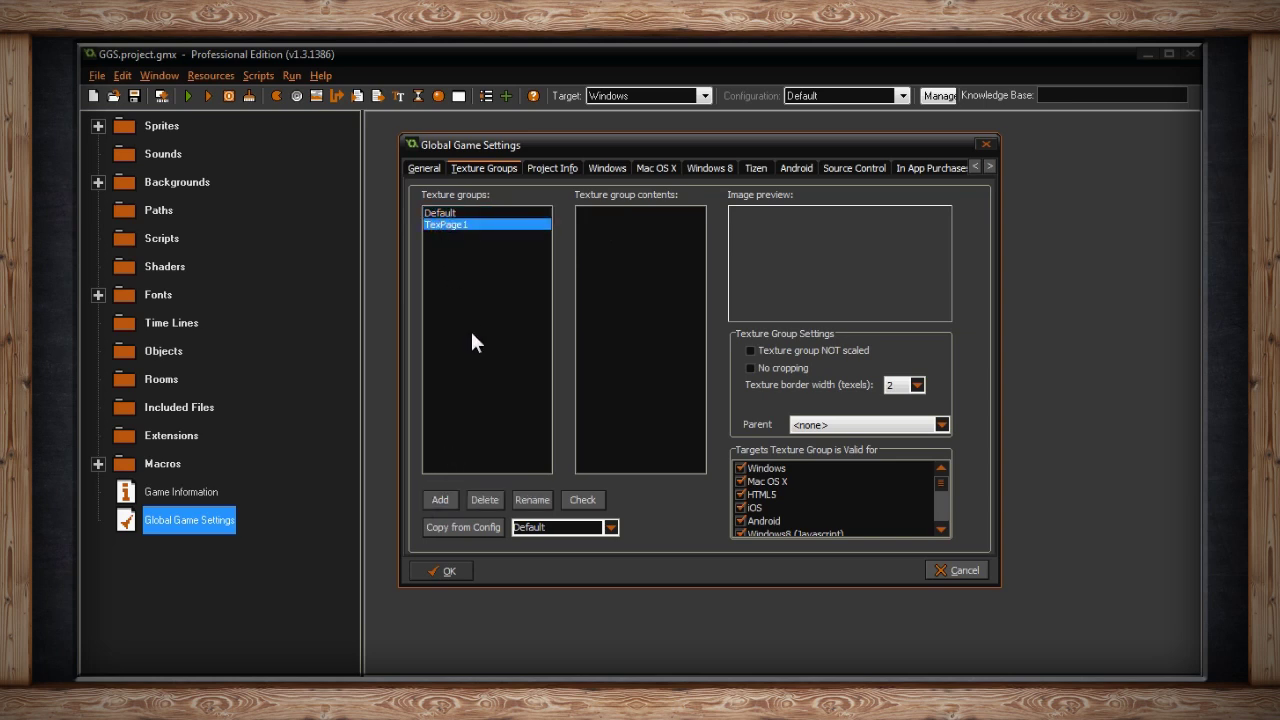
click(532, 500)
text(Main Menu)
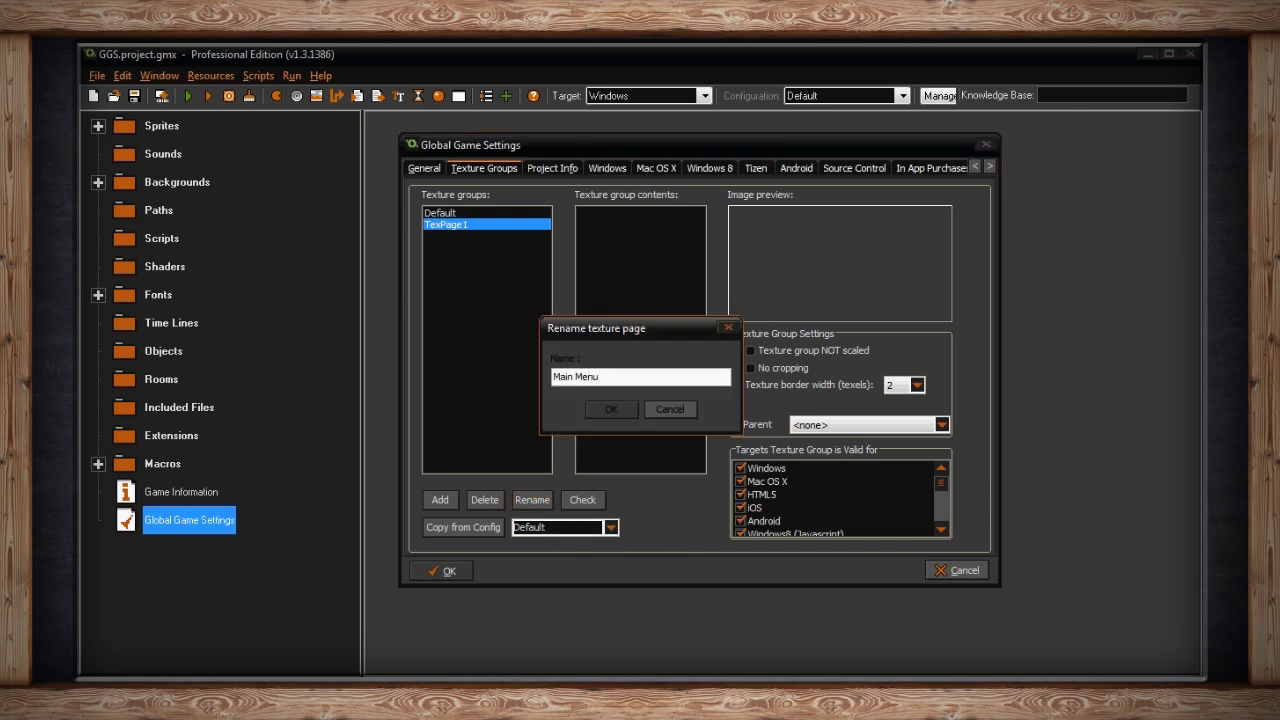
click(596, 413)
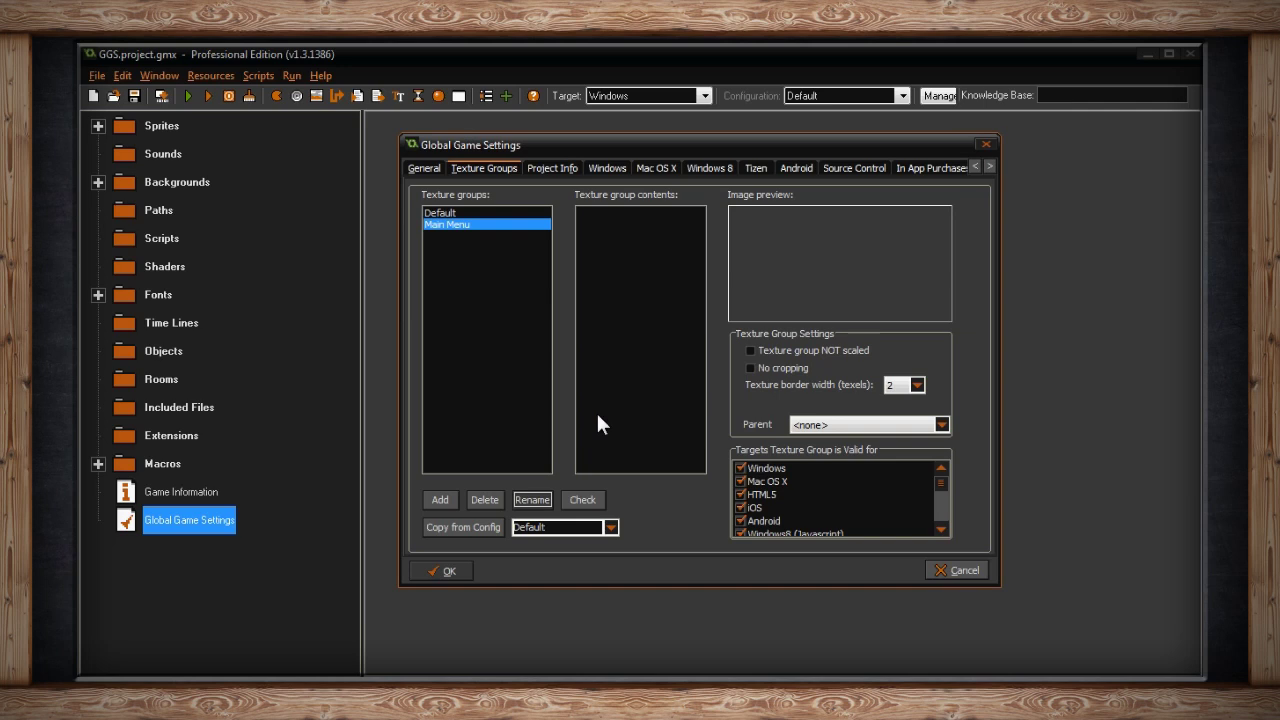
- Save the game settings, then set sprite sp_button's Texture Group to Main Menu
click(450, 568)
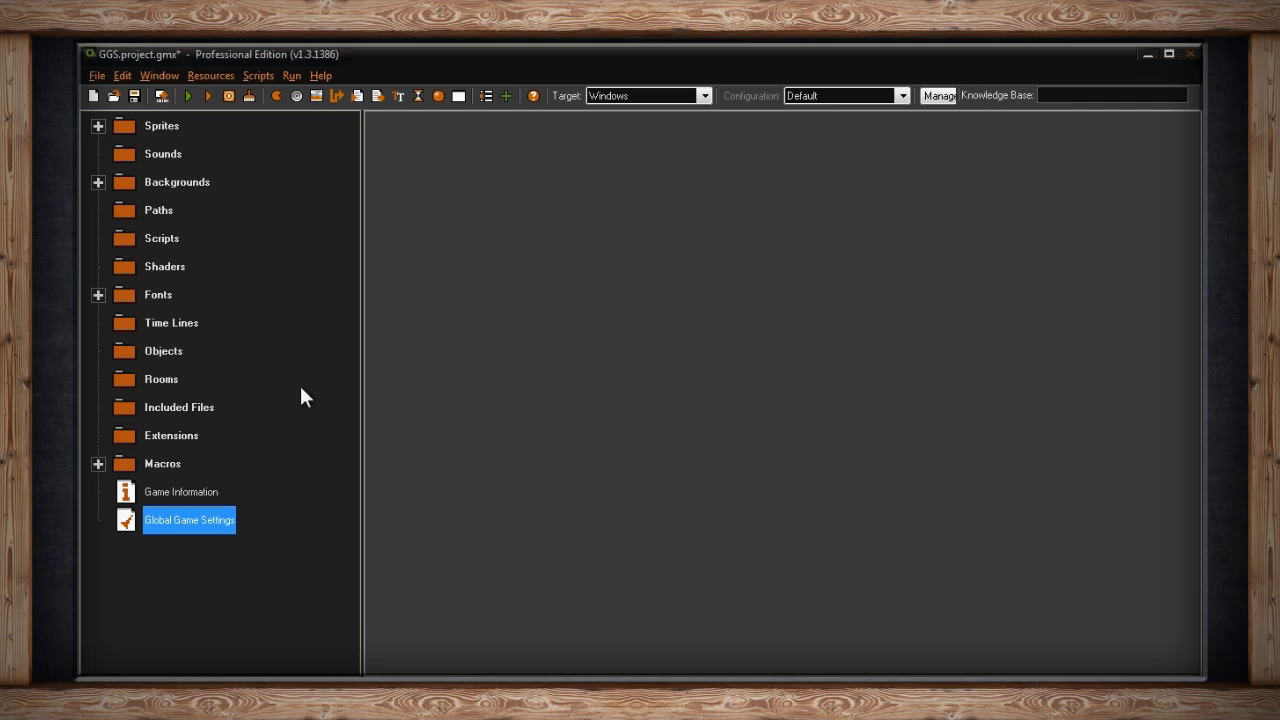
click(97, 126)
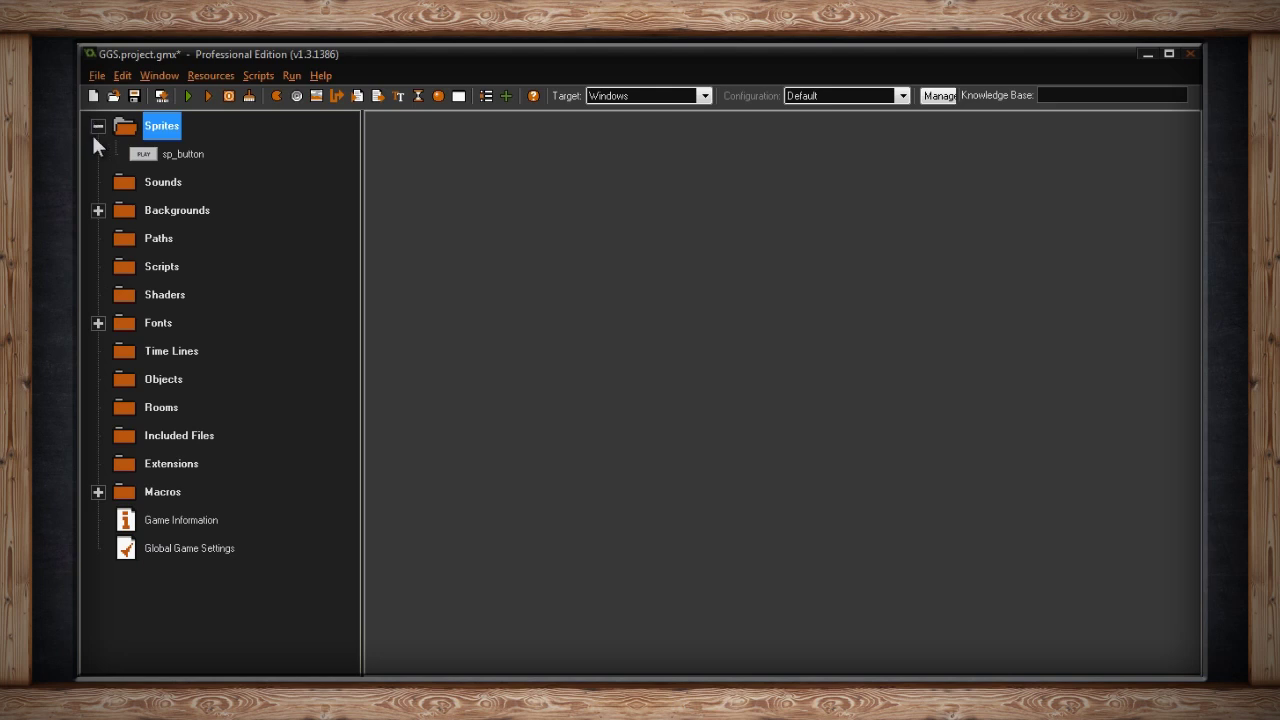
click(98, 210)
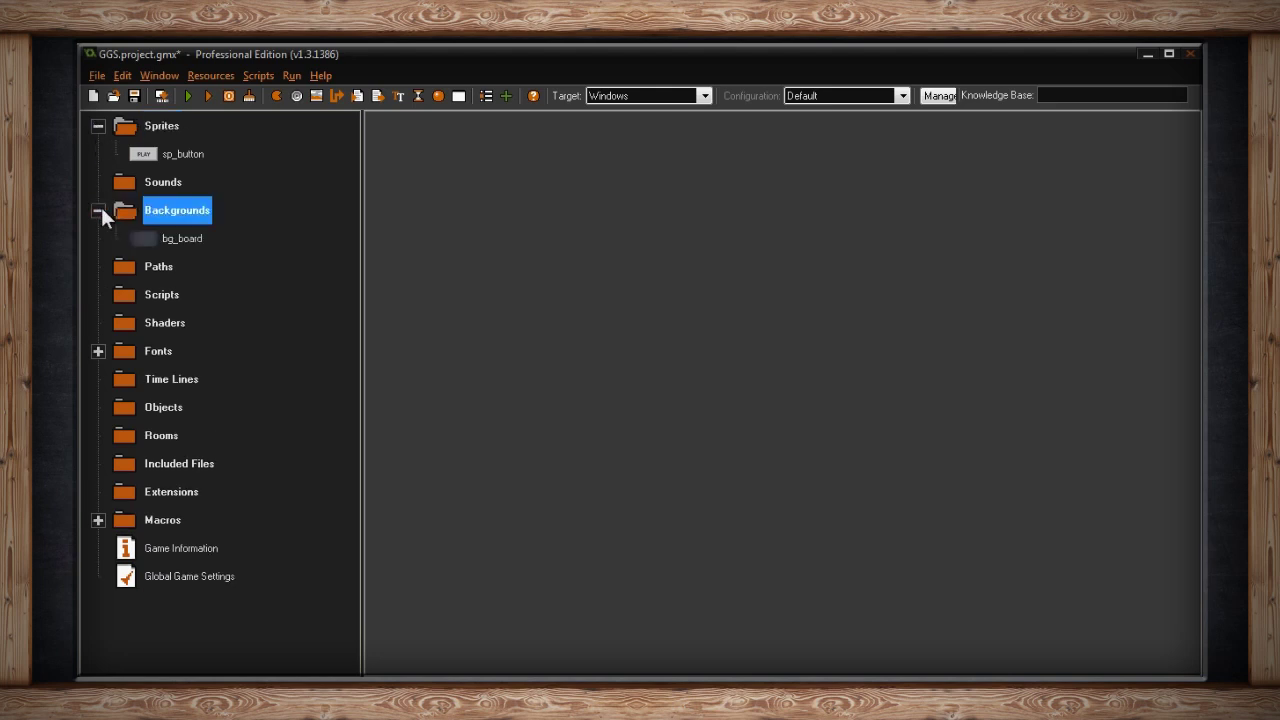
double_click(181, 158)
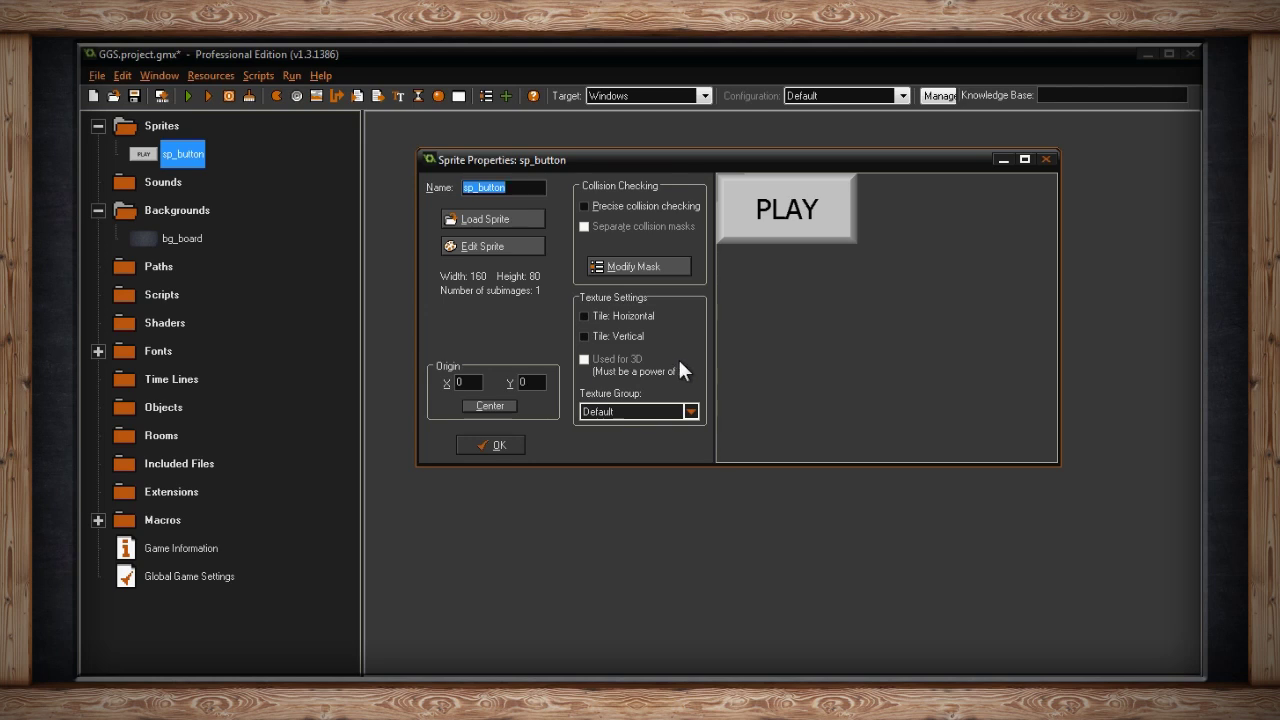
click(691, 412)
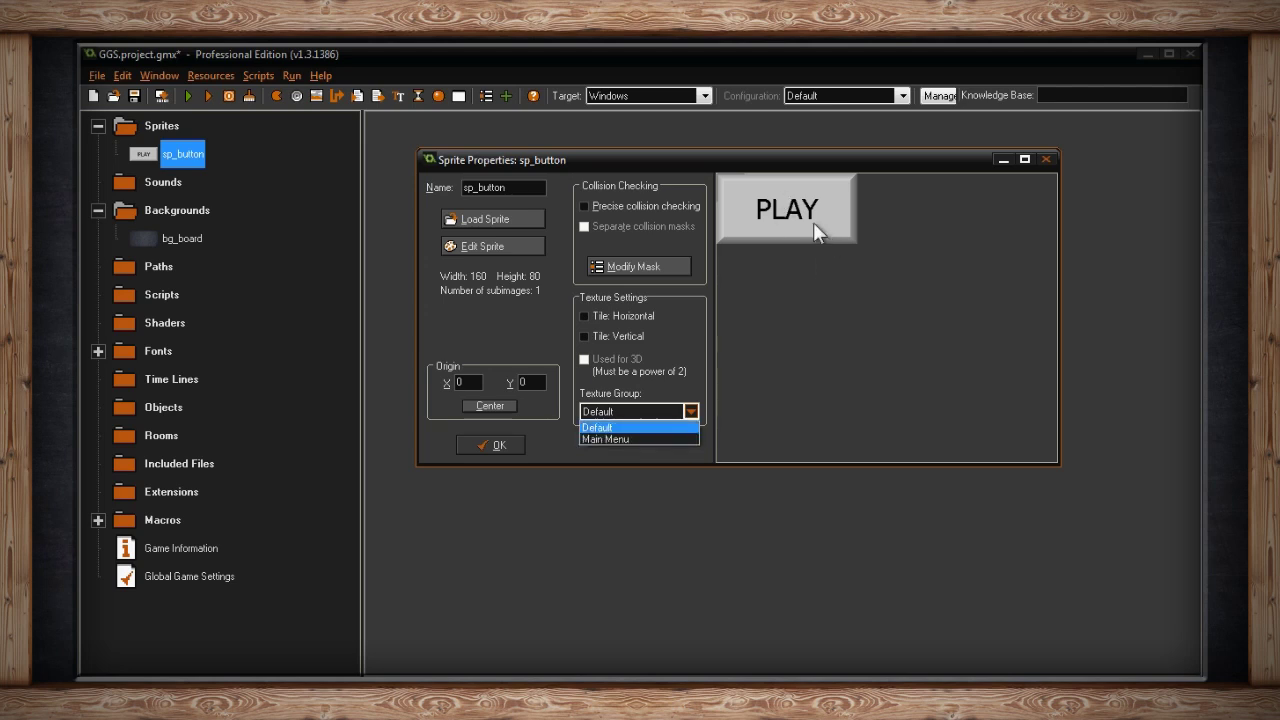
click(604, 439)
click(497, 446)
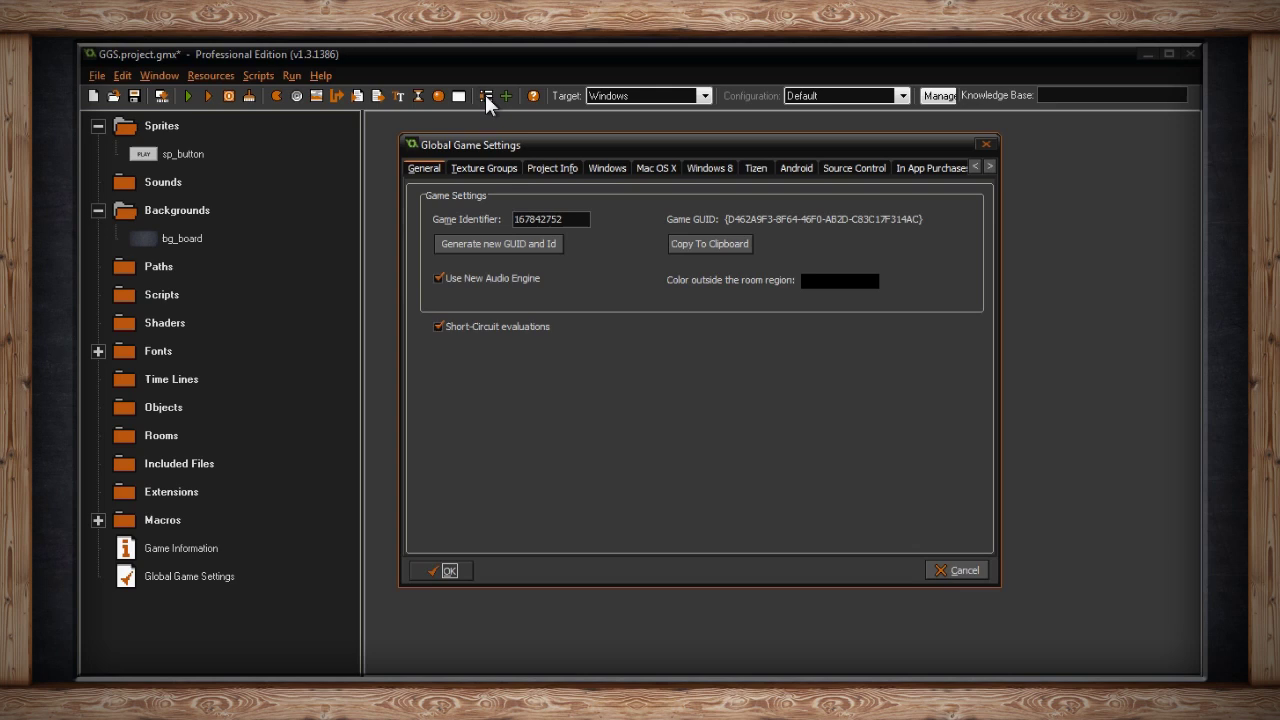
- Show the Main Menu texture group's contents and preview sp_button's PLAY image
click(492, 169)
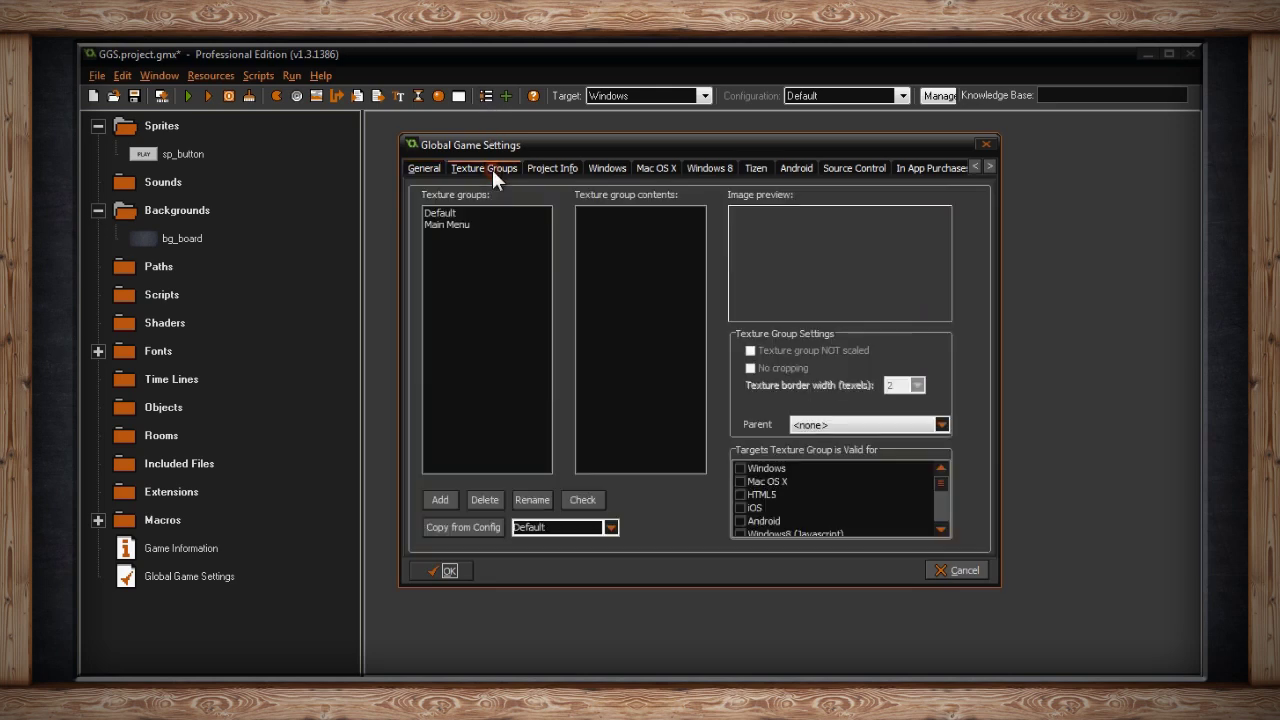
click(459, 225)
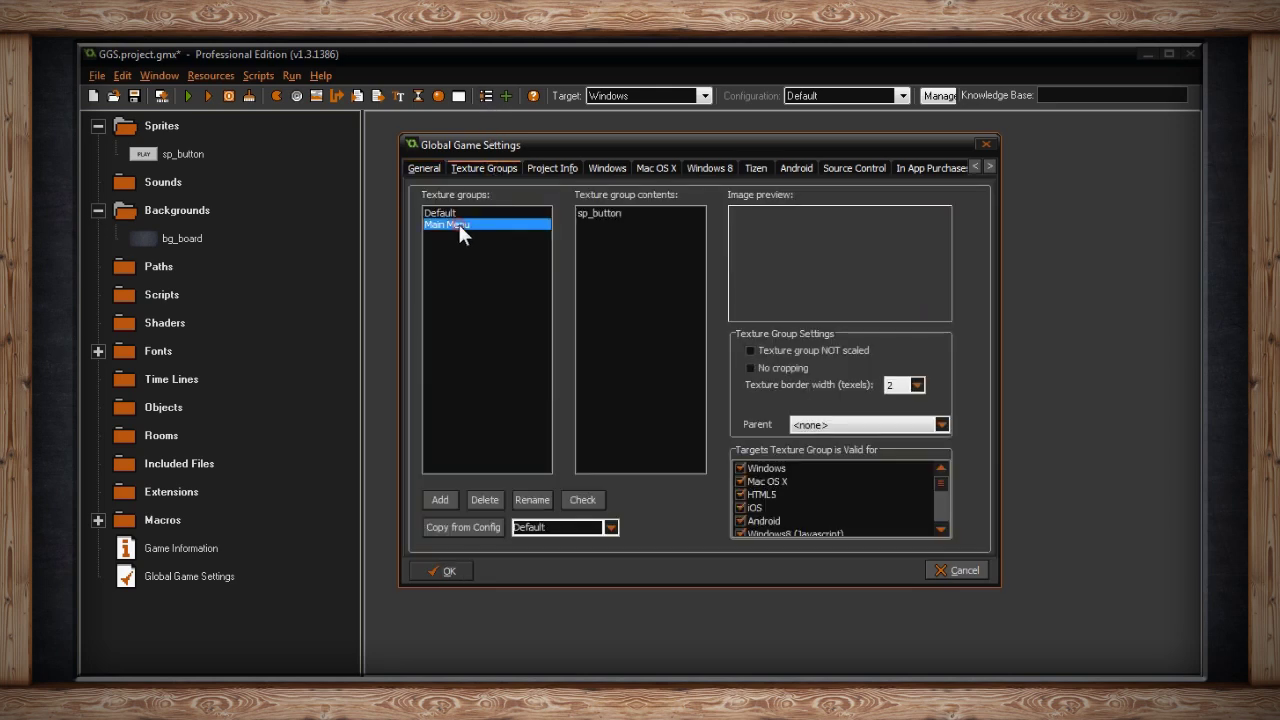
click(603, 214)
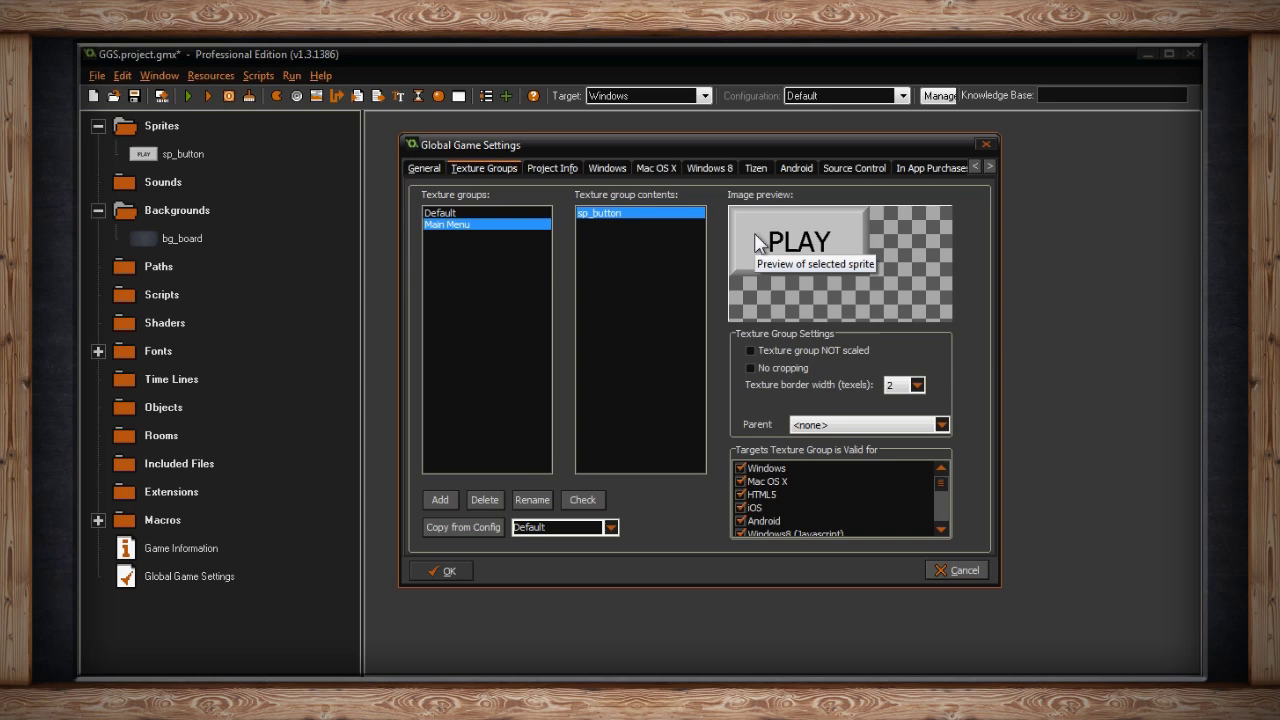
- Tick 'Texture group NOT scaled' for the Main Menu group
click(750, 349)
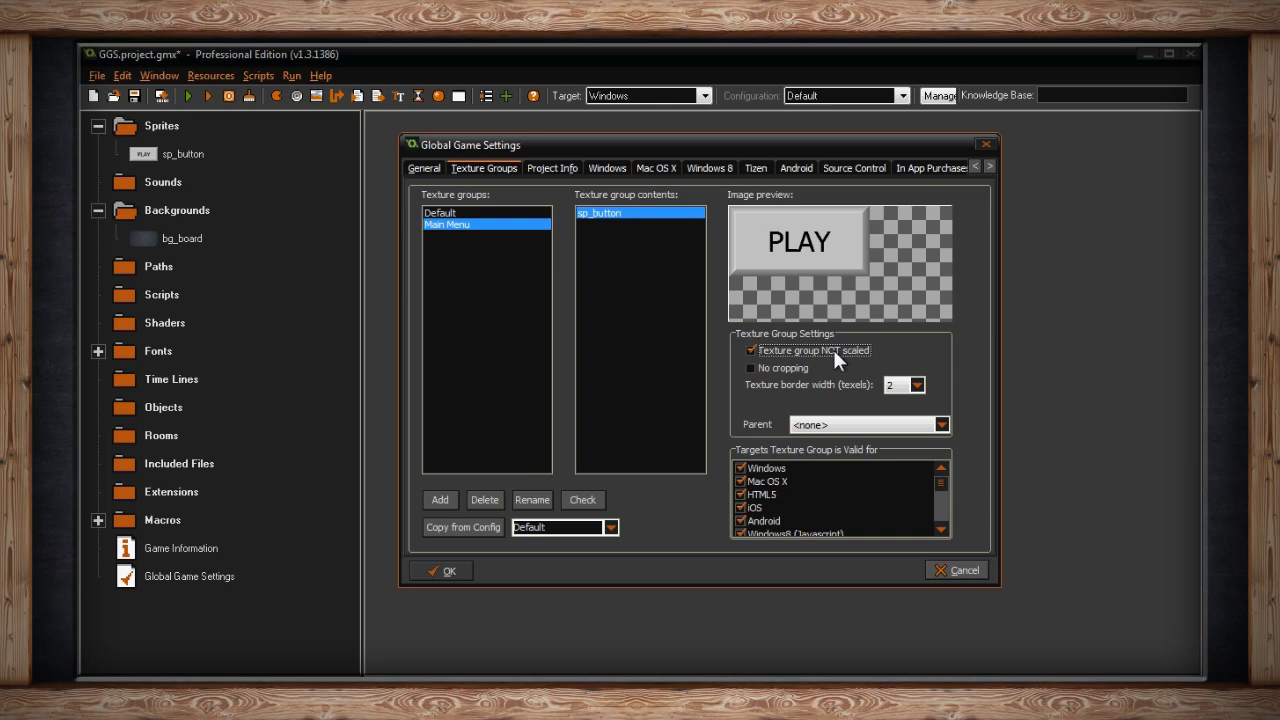
- Tick the 'No cropping' checkbox for the Main Menu group
click(749, 368)
- Untick 'No cropping' and leave the Main Menu texture border width at 2
click(750, 366)
click(916, 386)
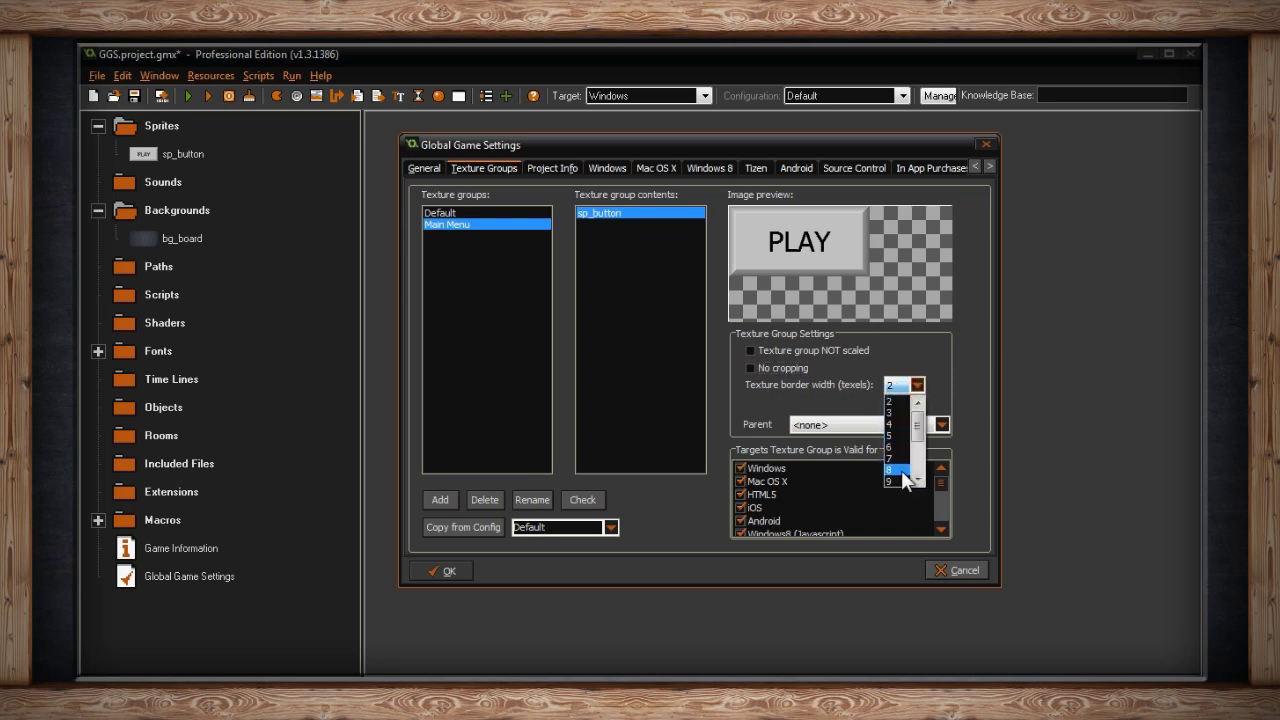
click(917, 386)
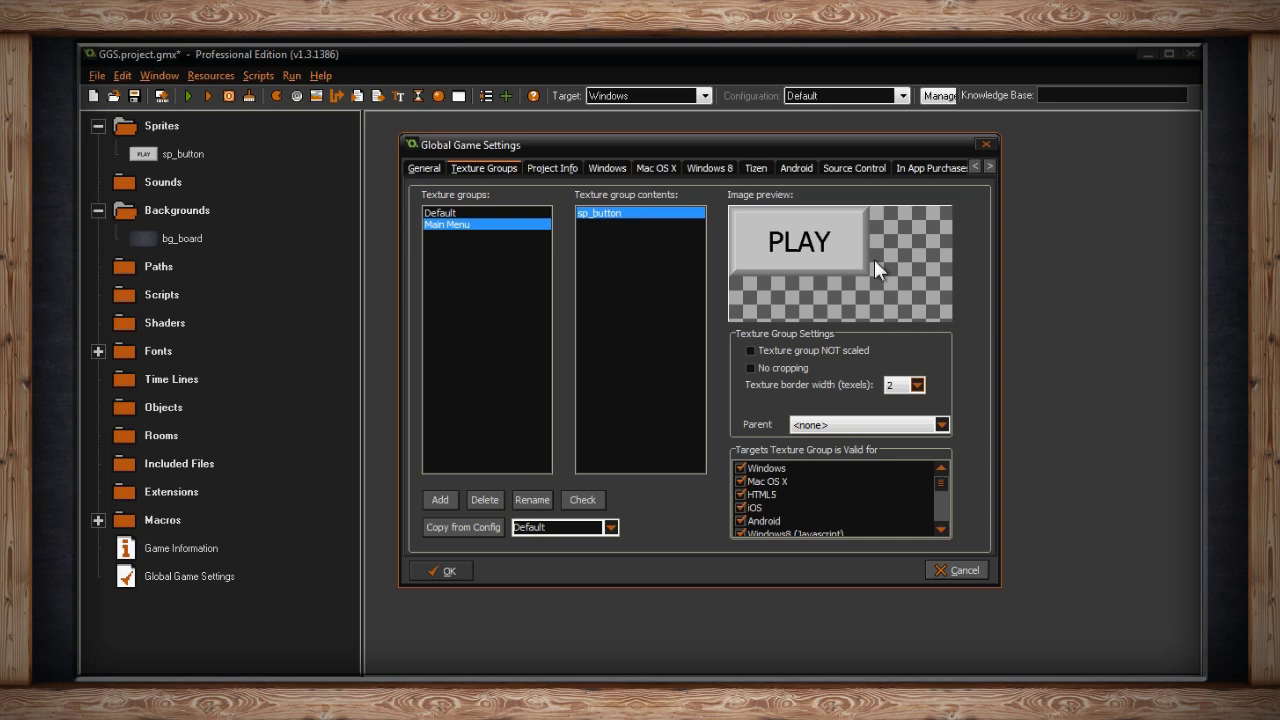
- Keep border width 2 and toggle the Main Menu group's not-scaled and No cropping options
click(916, 385)
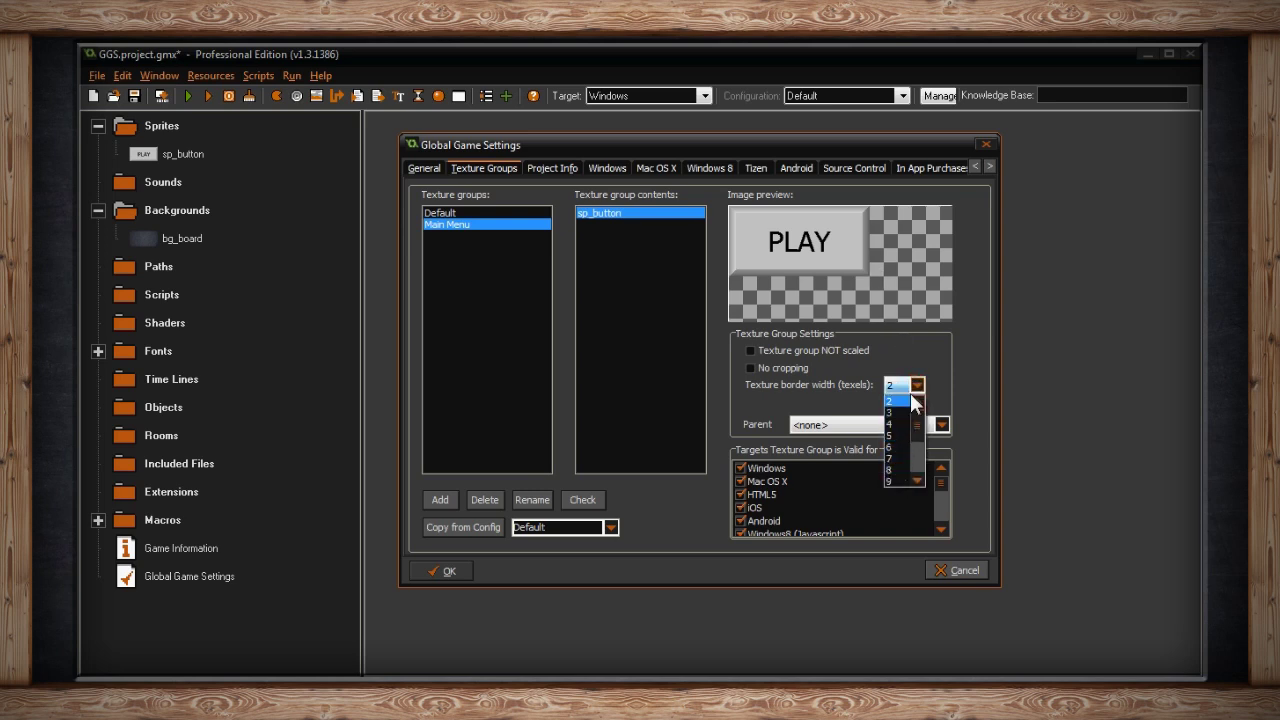
click(916, 385)
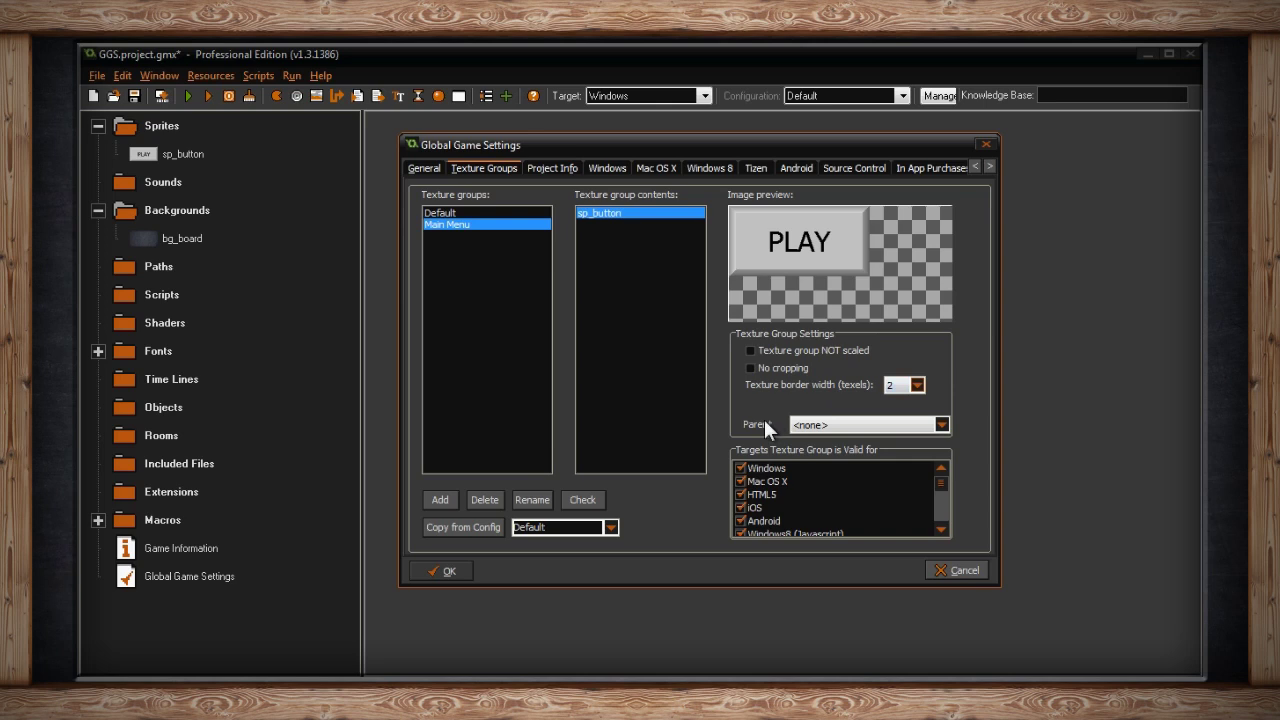
click(751, 351)
click(751, 368)
- Set Main Menu as the parent of the Default texture group
click(441, 213)
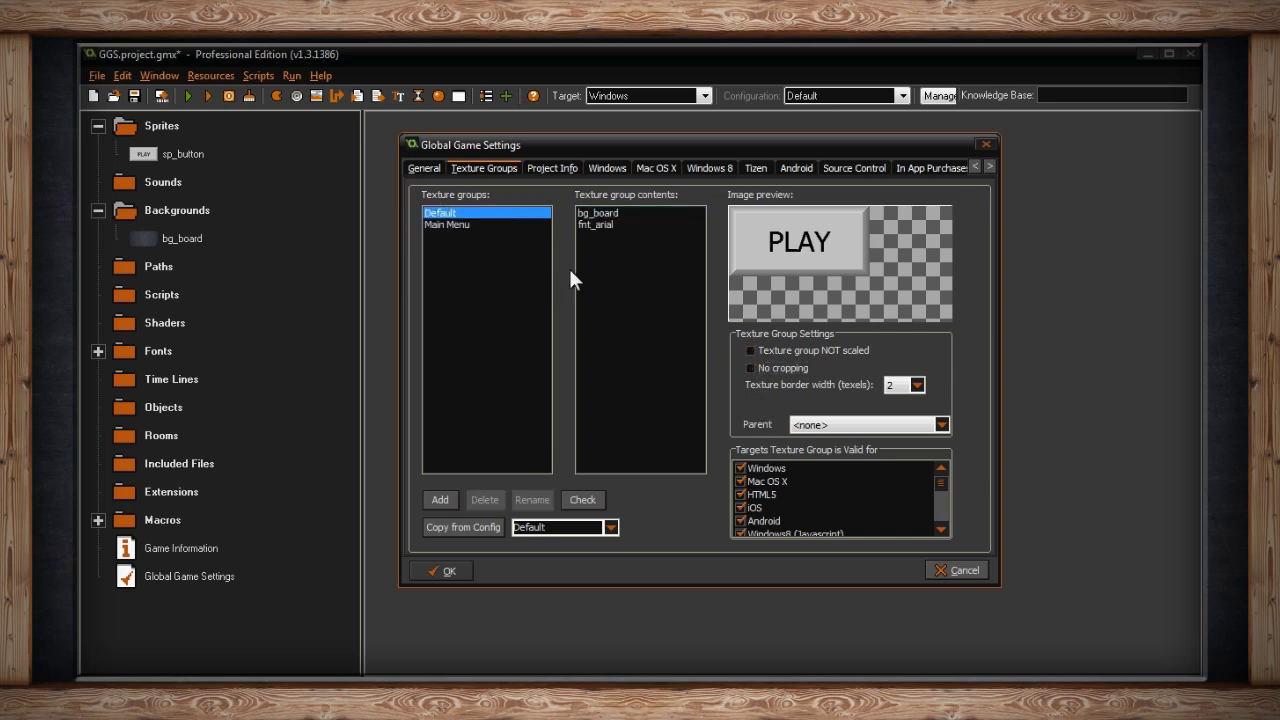
click(809, 424)
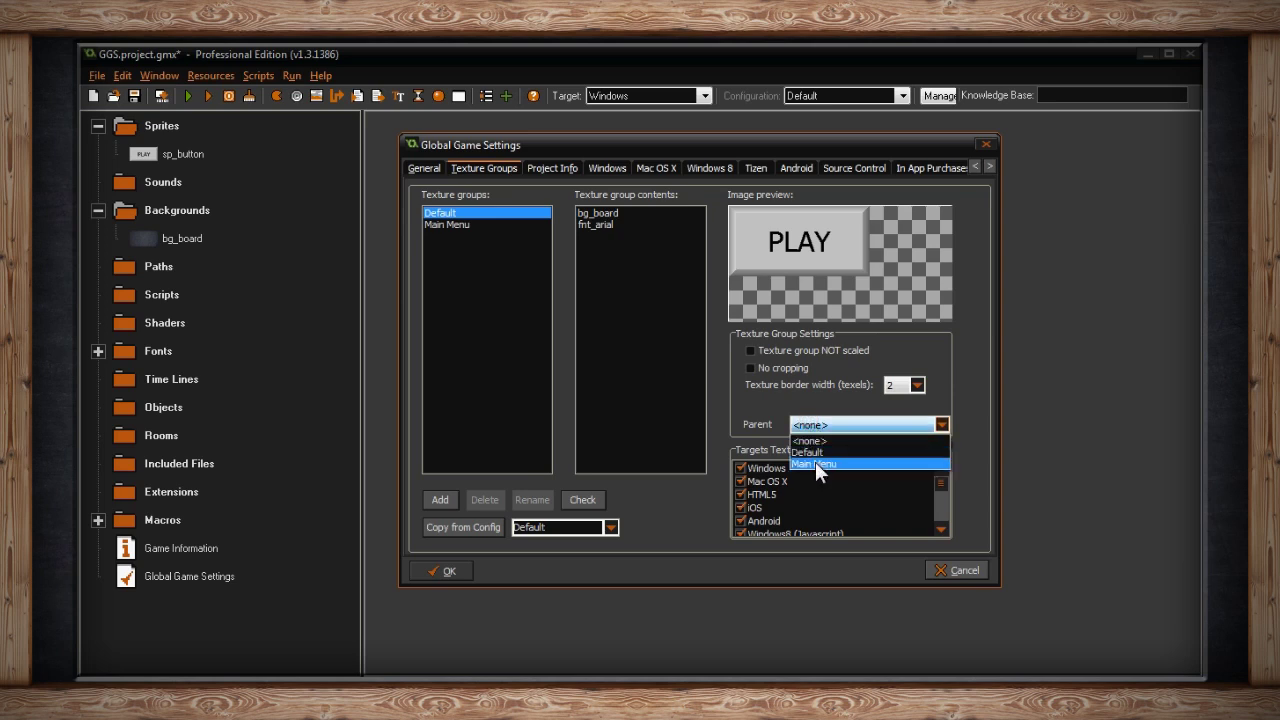
click(815, 463)
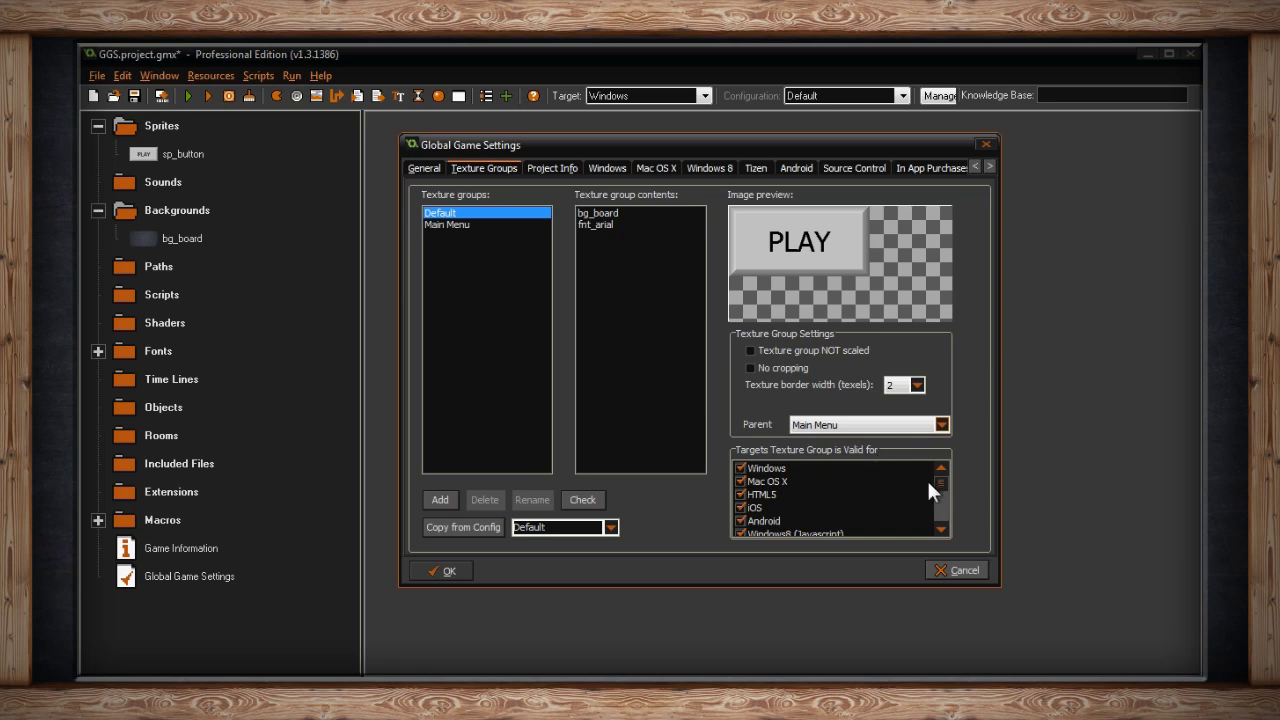
- Toggle Mac OS X, HTML5 and iOS in the Default texture group's valid targets list
mouse_move(940, 483)
mouse_down()
mouse_move(945, 513)
mouse_move(943, 480)
mouse_up()
click(740, 481)
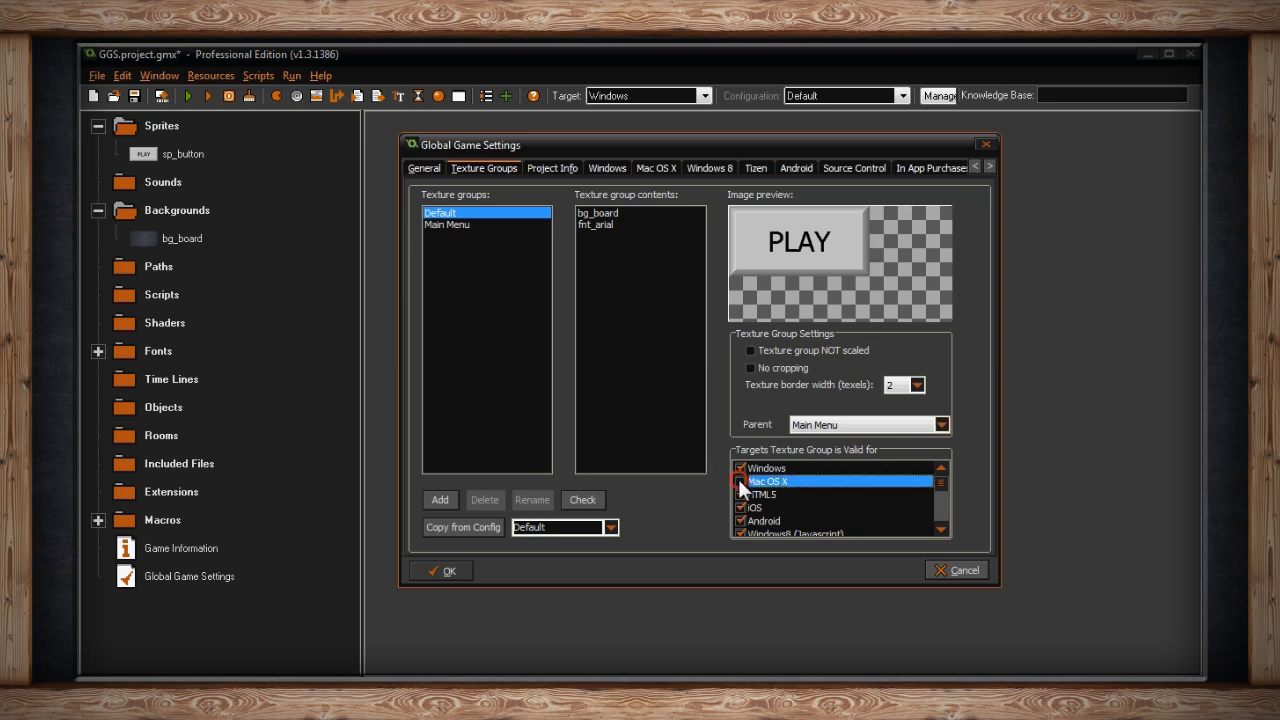
click(742, 492)
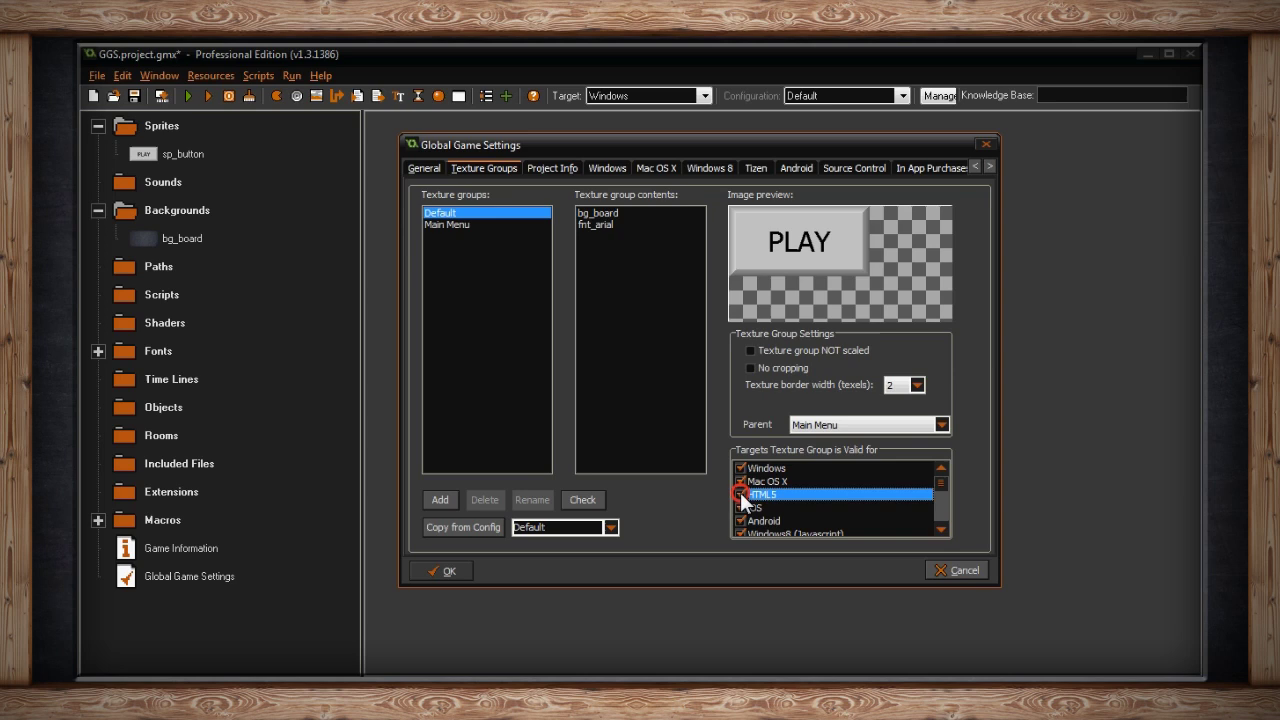
click(742, 504)
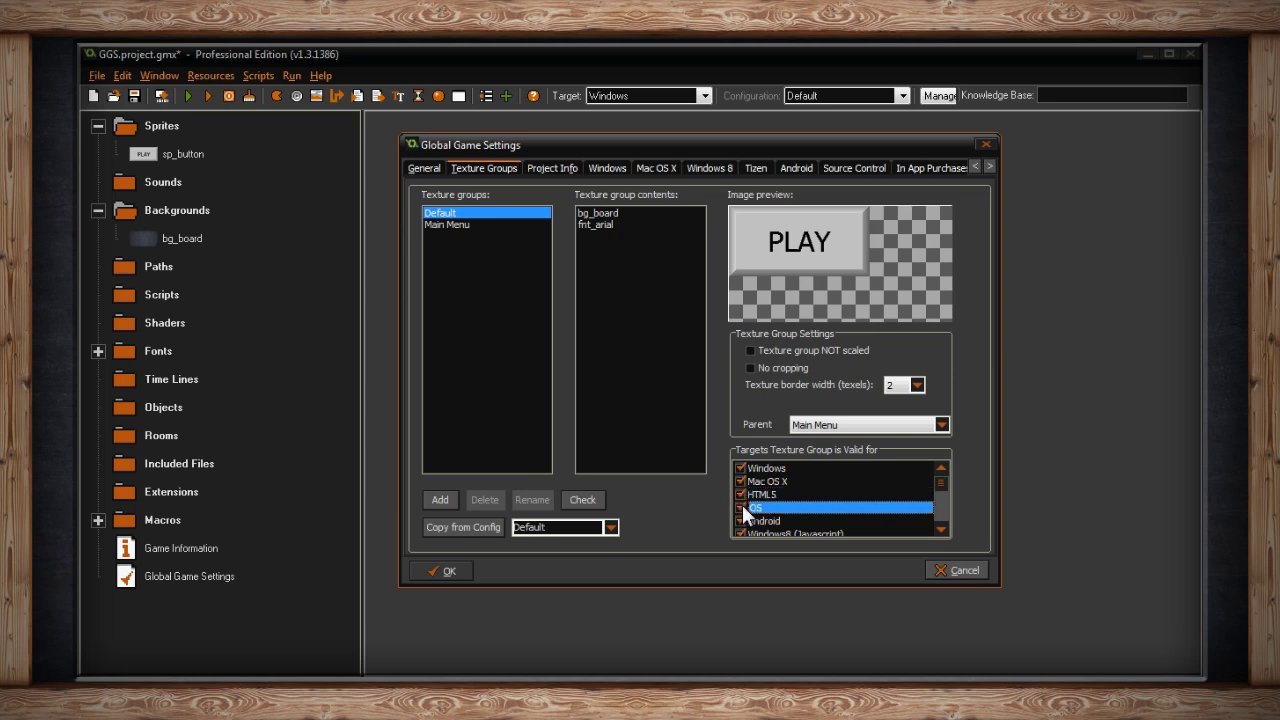
- In Project Info, set the author to Me and the version to 100.1
click(559, 166)
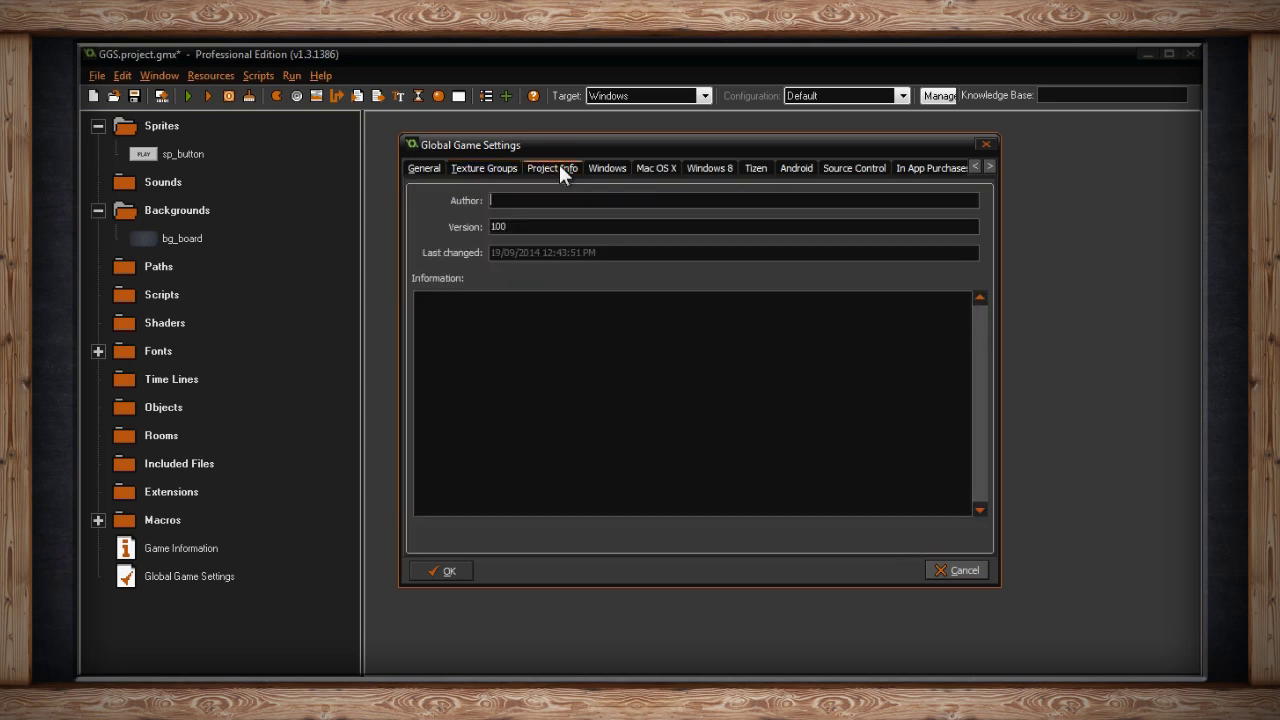
click(557, 199)
text(Me)
click(522, 224)
text(.1)
- Add the notes 'added new character sprites' and 'need to work on level 3' in Information
click(509, 318)
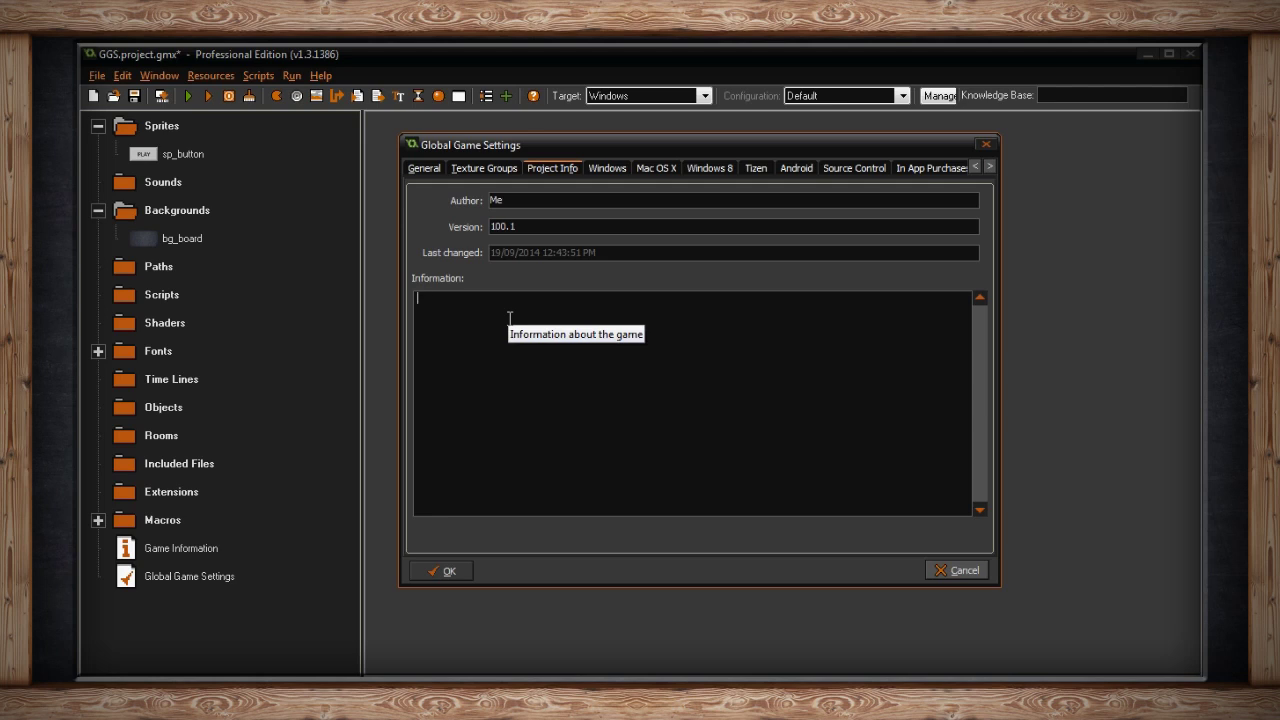
text(added )
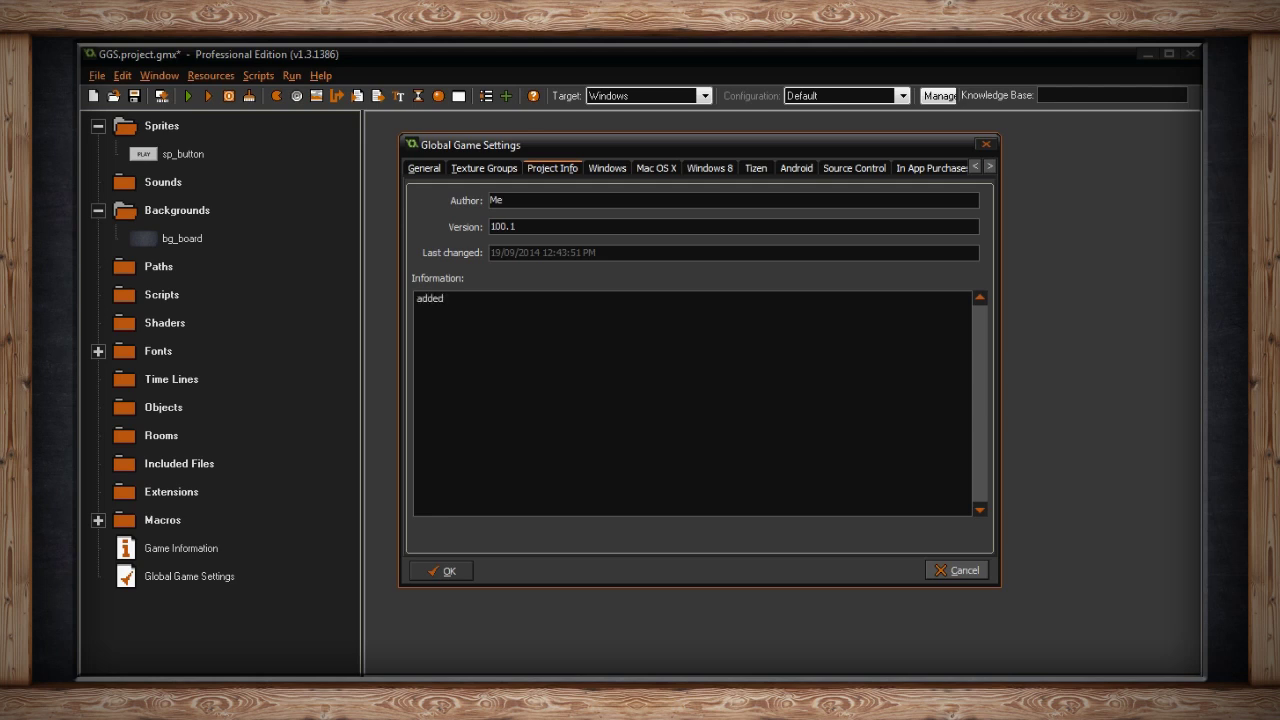
text(new character spri)
text(tes  )
text(need)
text( to work on )
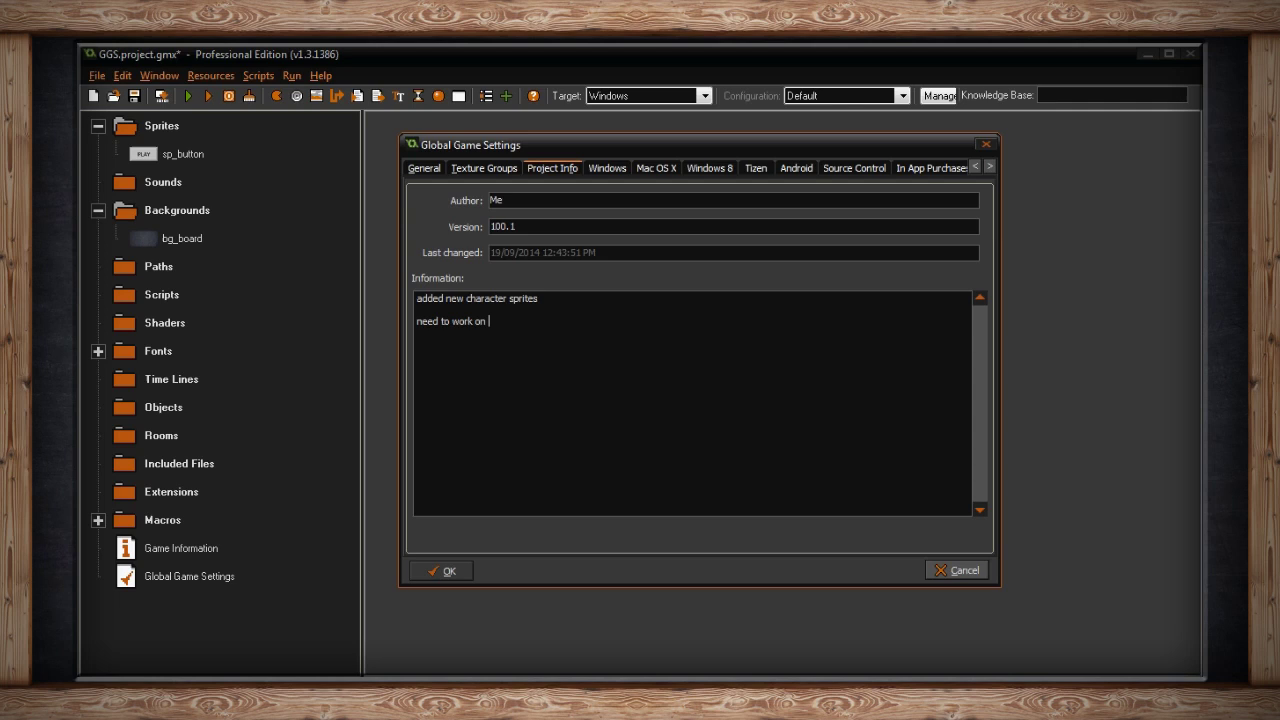
text(level 3)
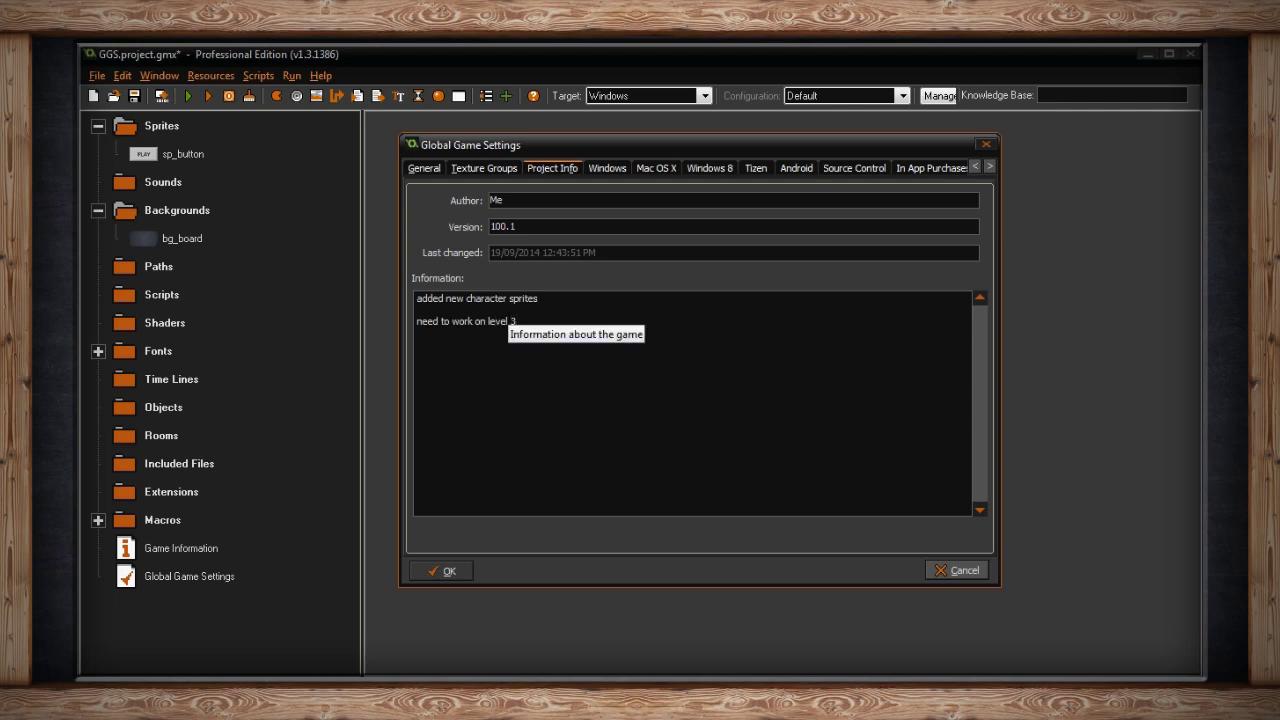
click(607, 168)
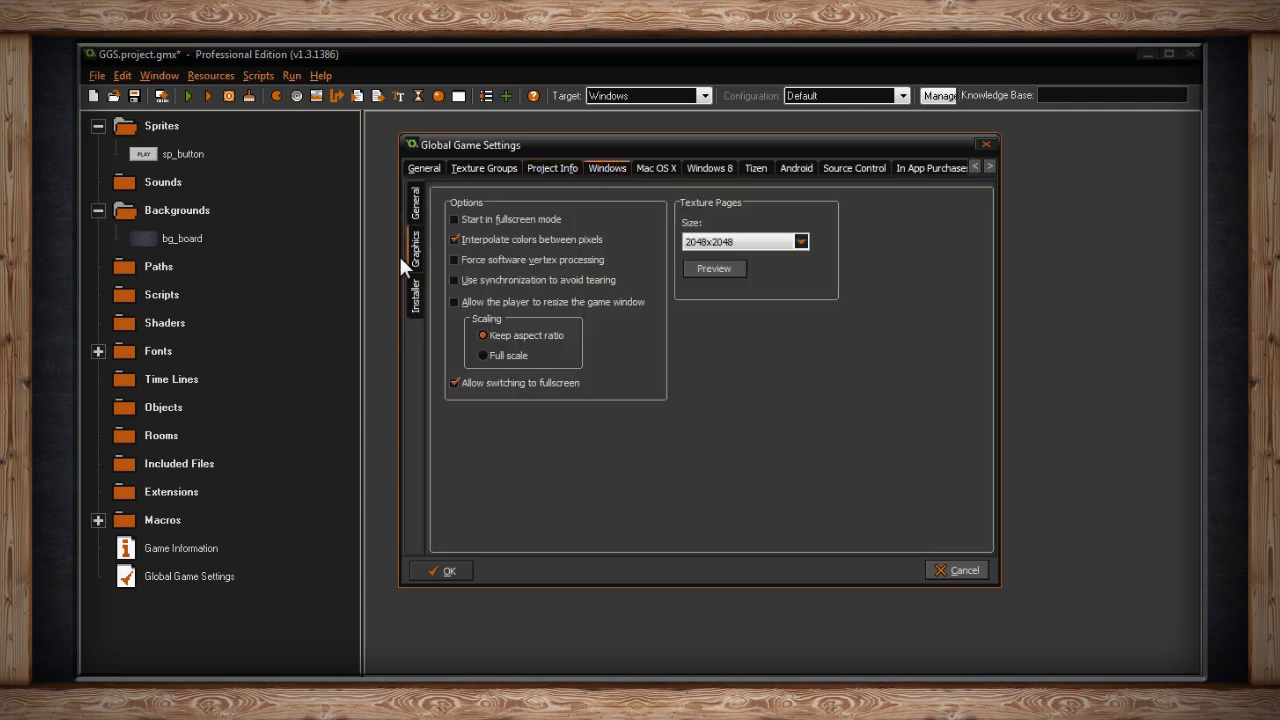
- Change the Windows general display name to 'My Game'
click(416, 203)
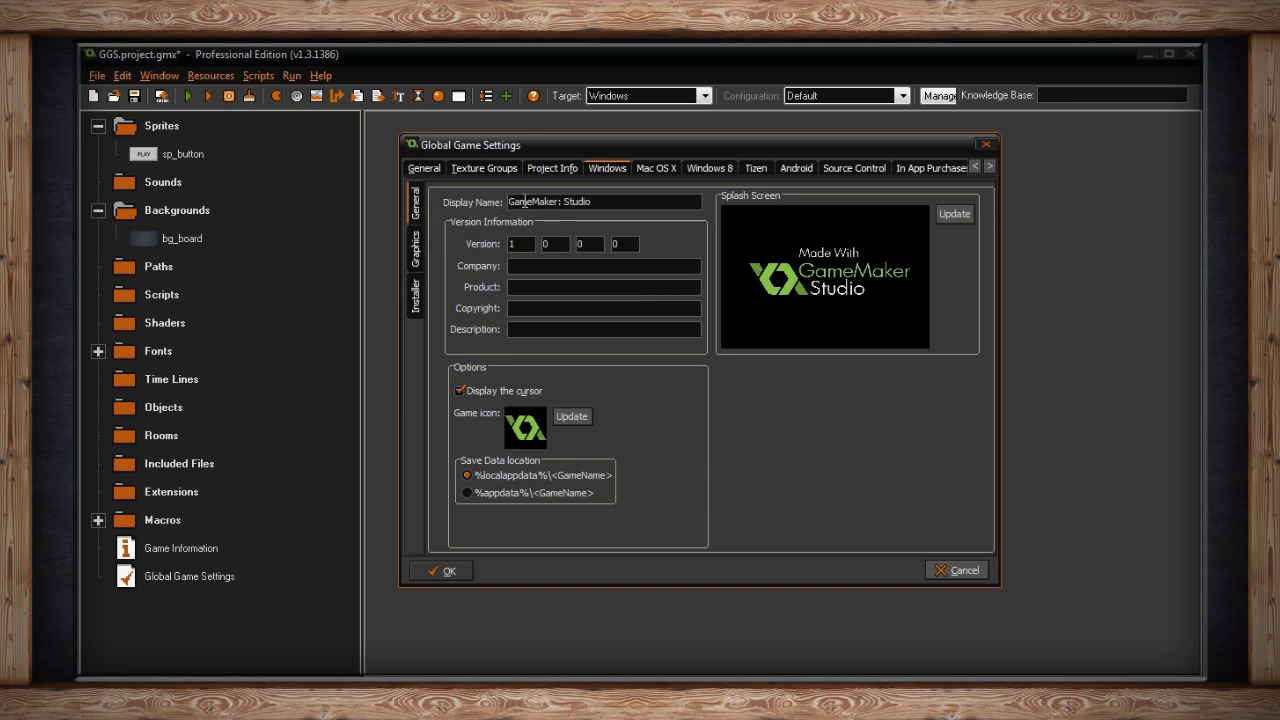
drag(603, 202, 506, 207)
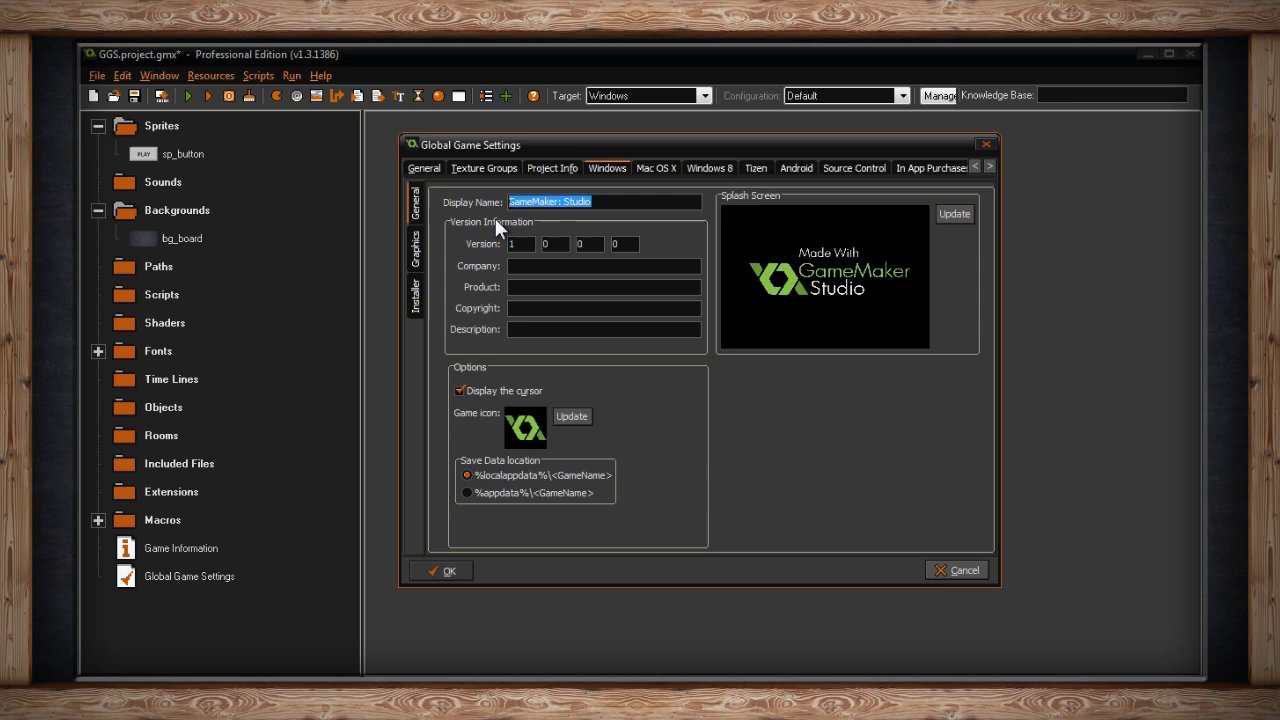
text(MY Game)
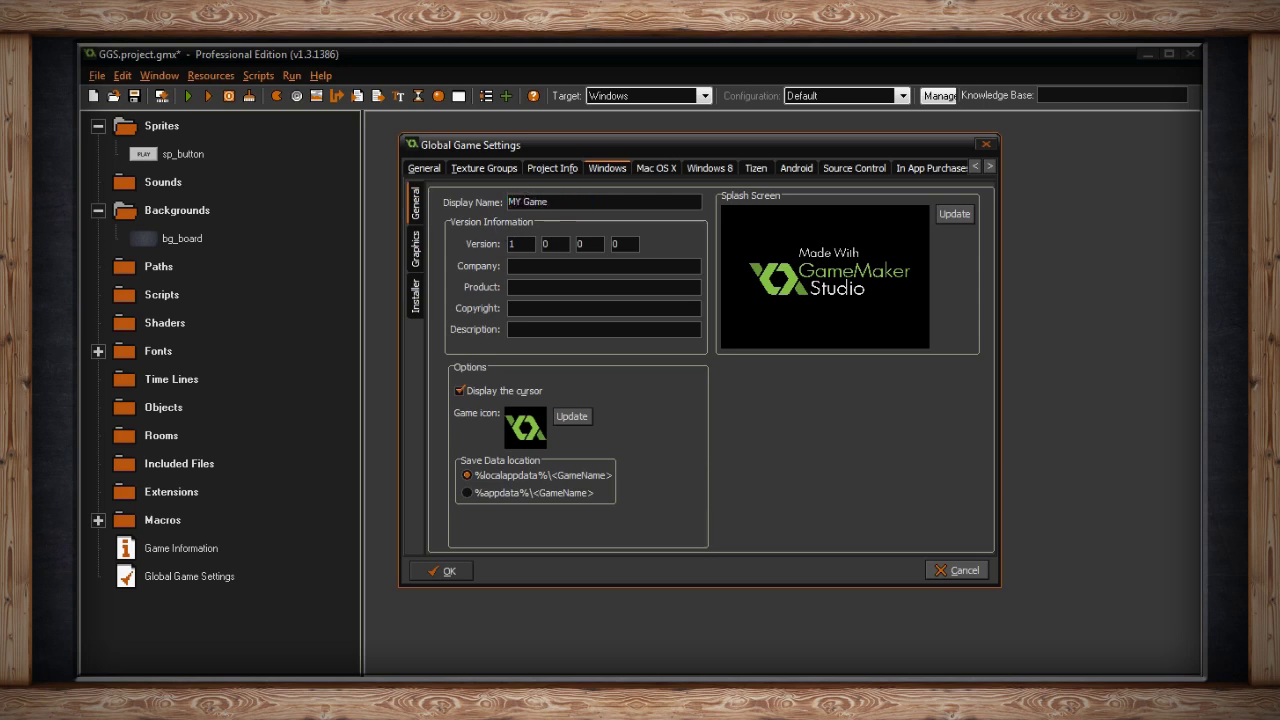
click(518, 201)
key(BackSpace)
text(y)
- Look over the empty Company, Product, Copyright and Description fields
click(520, 267)
click(517, 287)
click(516, 306)
click(516, 329)
- Keep the default splash screen image and turn off 'Display the cursor' for Windows
click(953, 214)
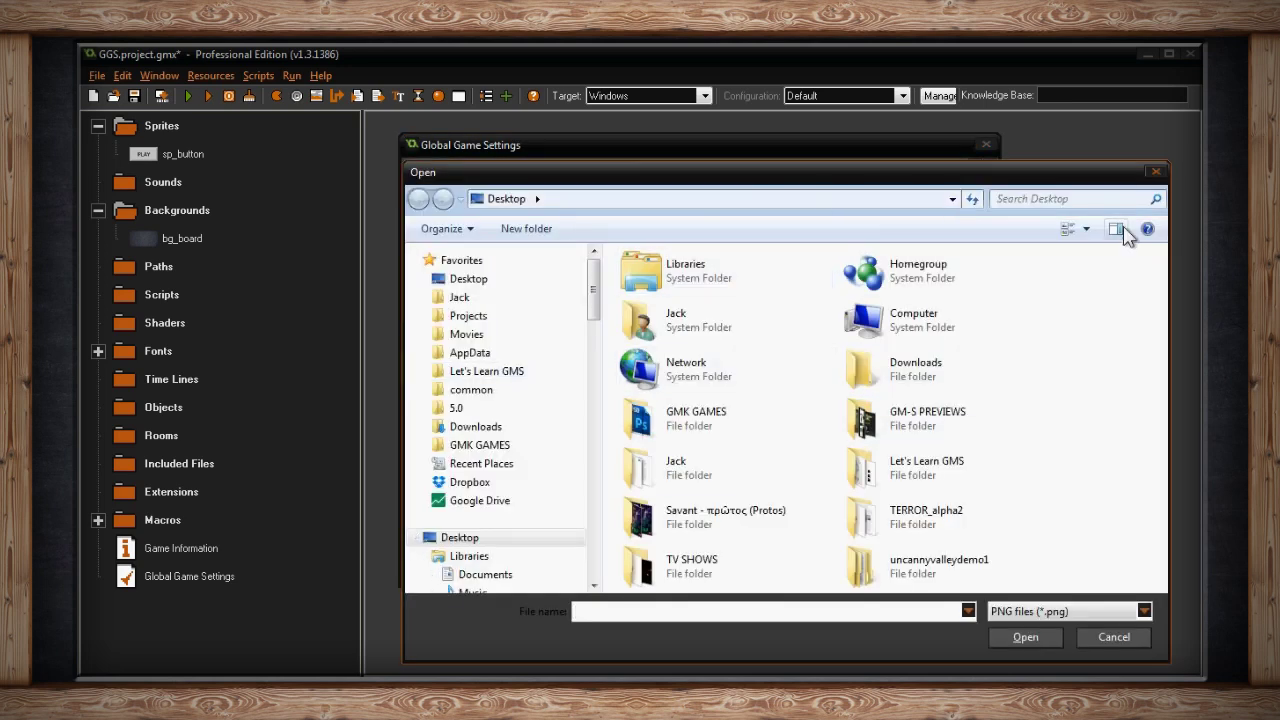
click(1157, 171)
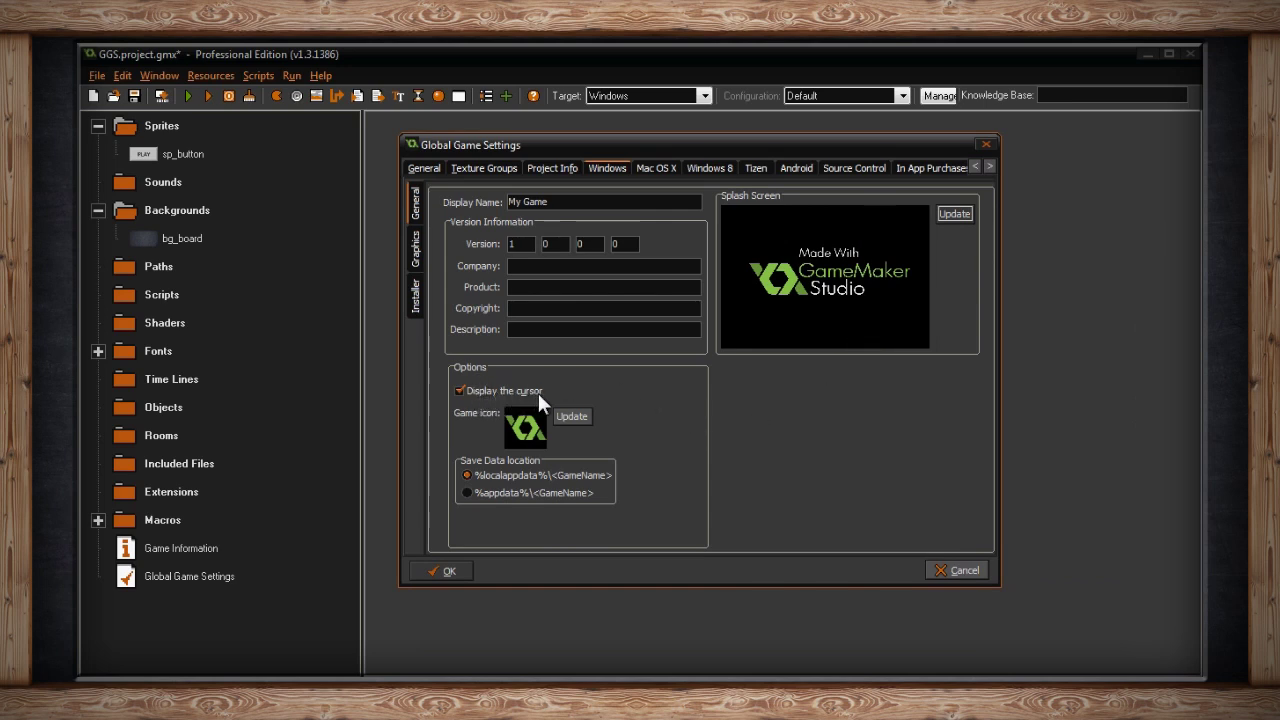
click(460, 390)
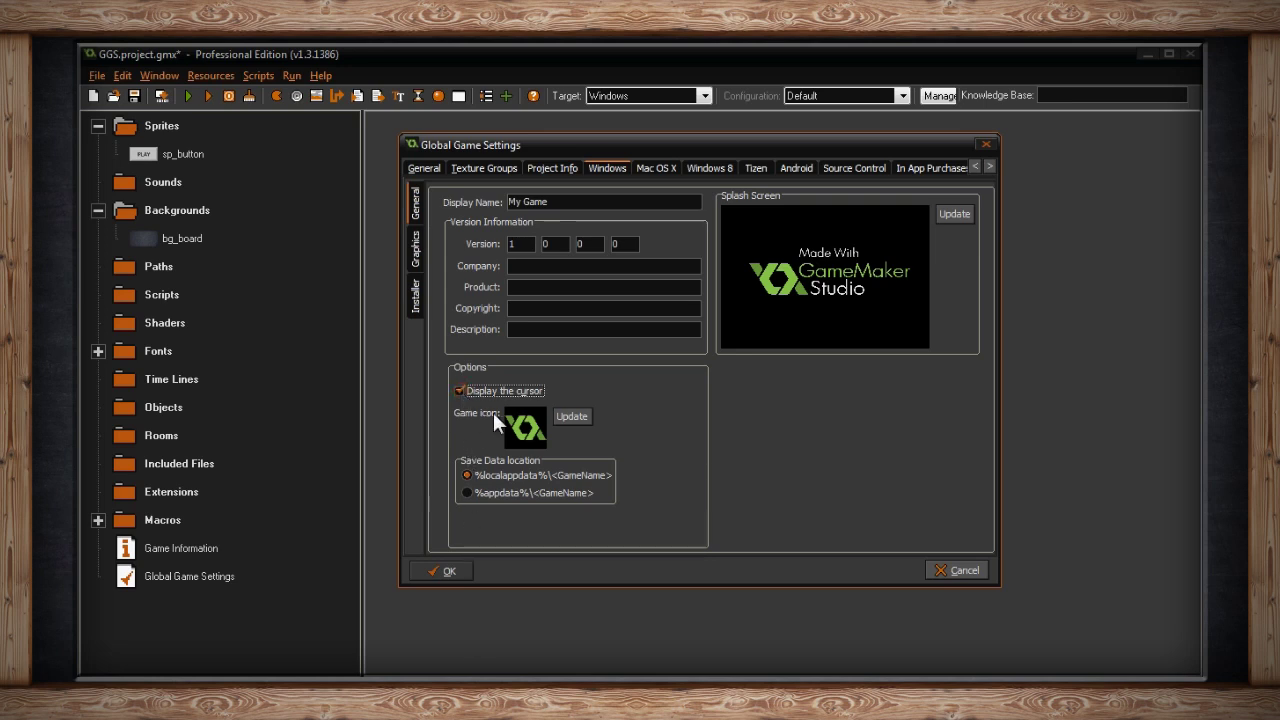
click(566, 418)
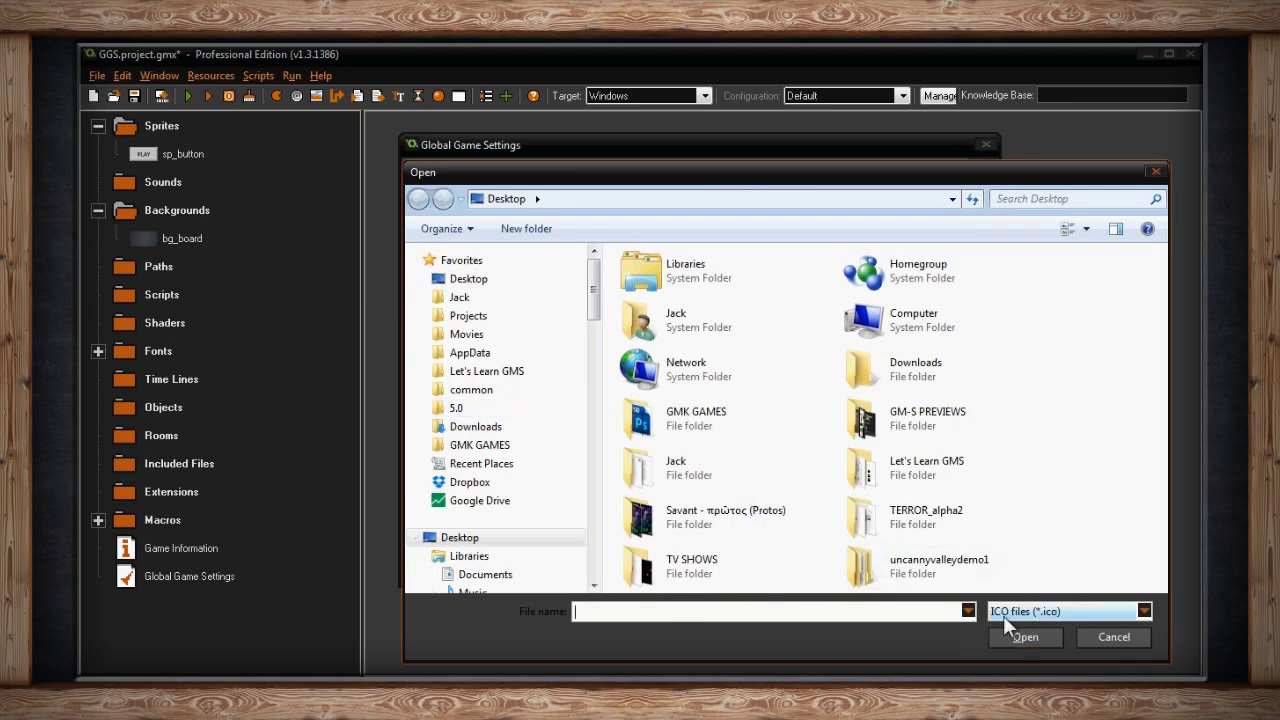
click(1093, 631)
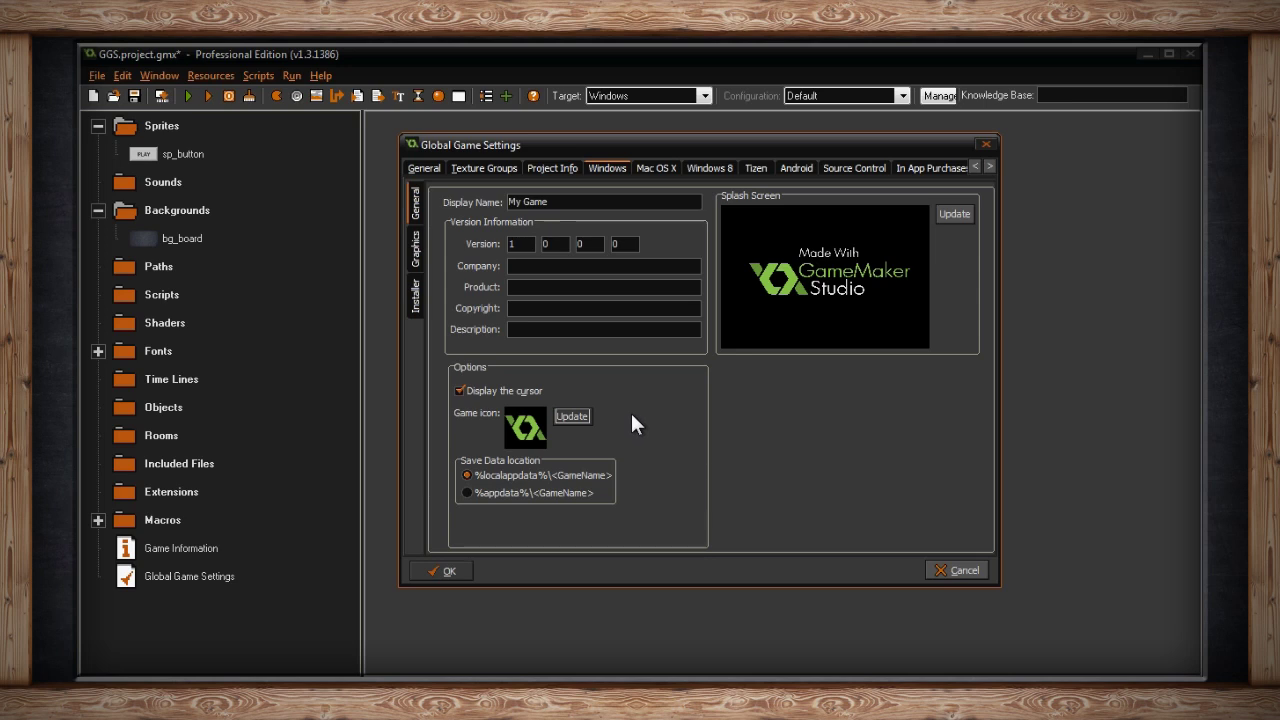
- Toggle fullscreen start and color interpolation between pixels in the Windows Graphics options
click(416, 240)
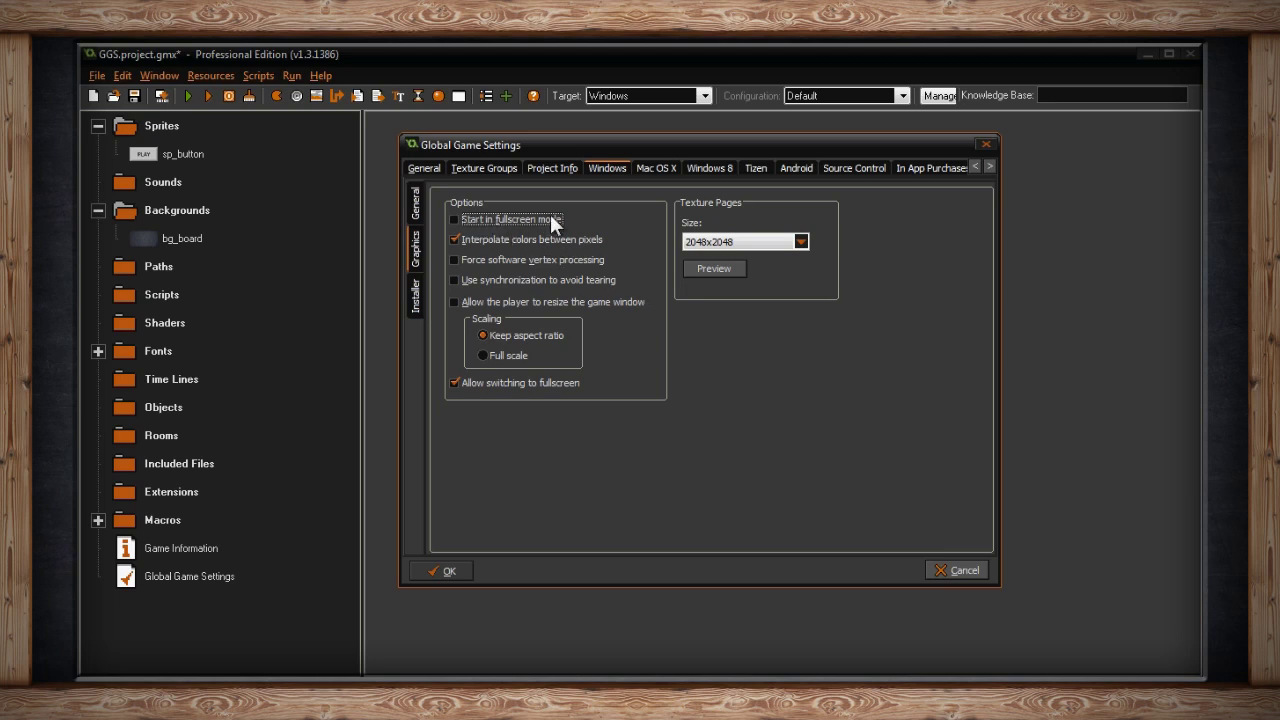
click(454, 219)
click(454, 238)
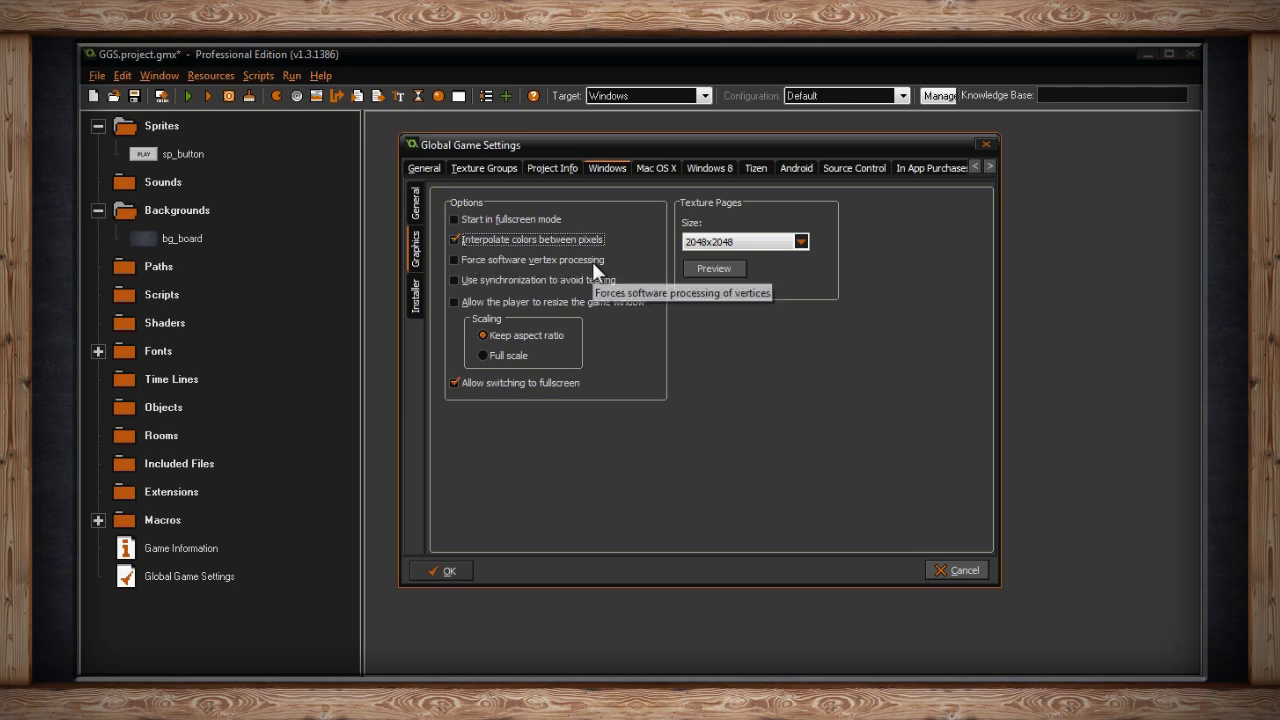
- Toggle Force software vertex processing and leave synchronization to avoid tearing off
click(454, 259)
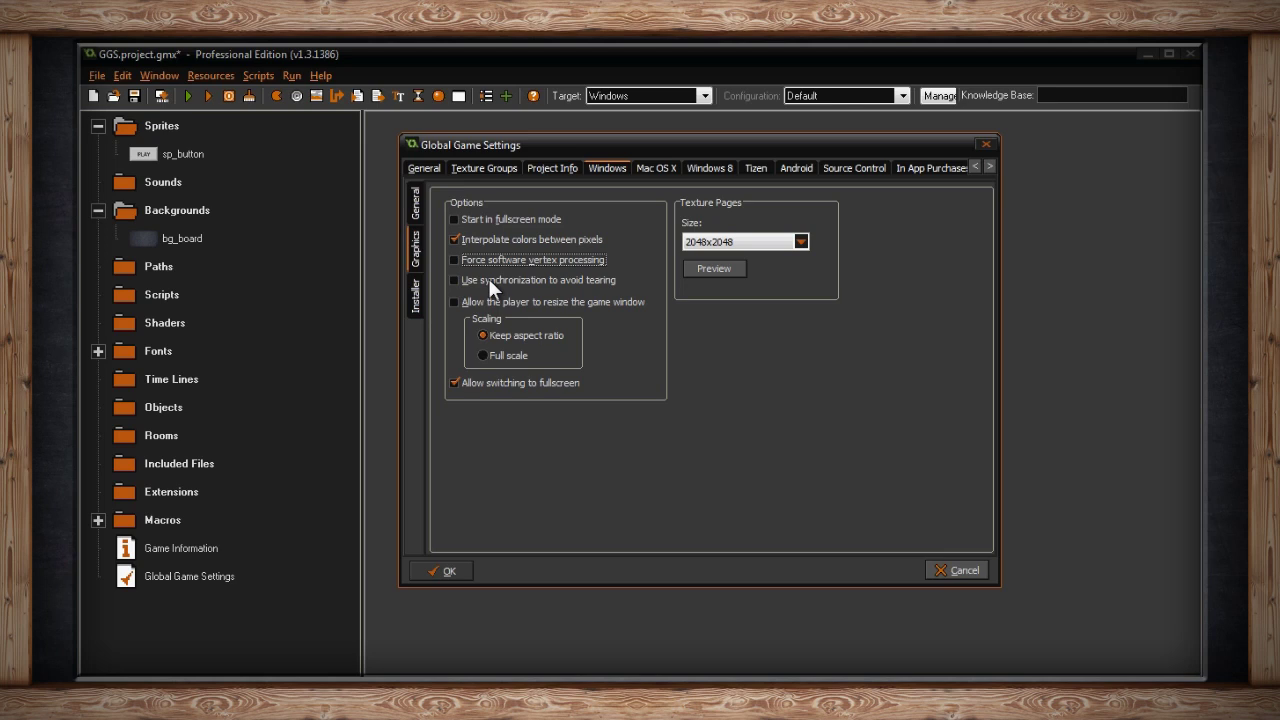
click(454, 280)
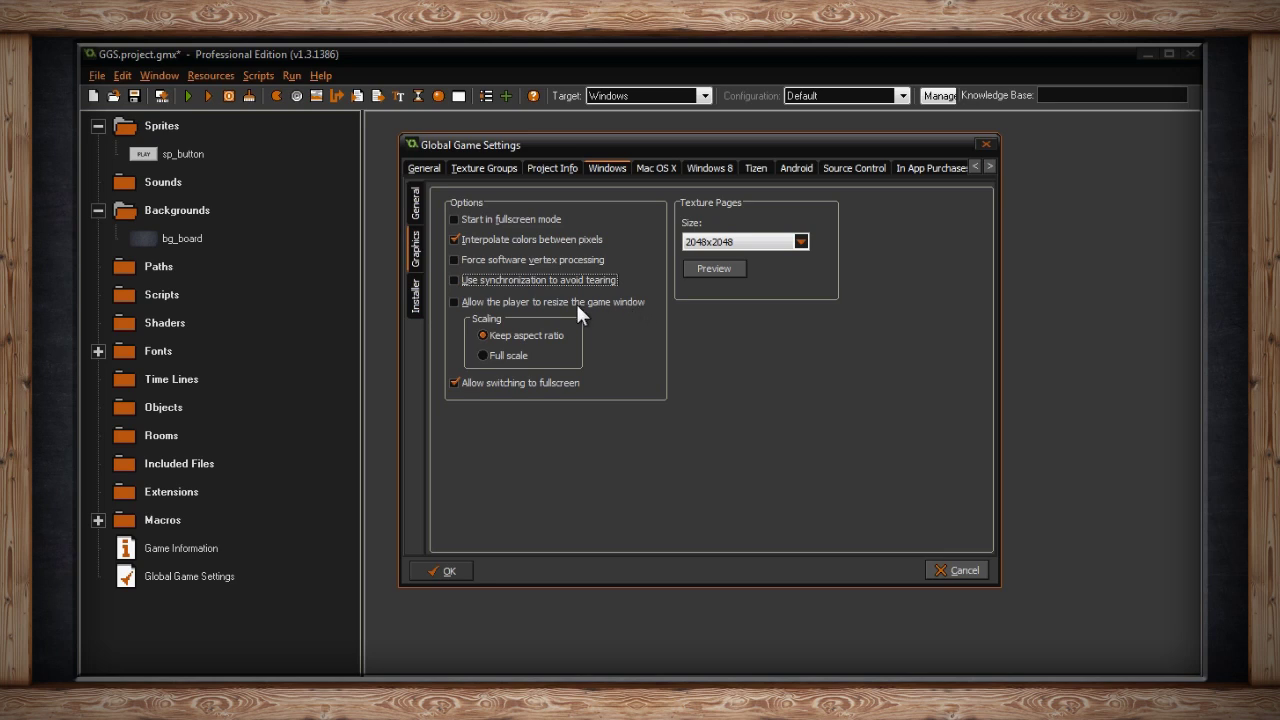
- Enable player window resizing, then widen and narrow the running My Game window before closing it
click(454, 302)
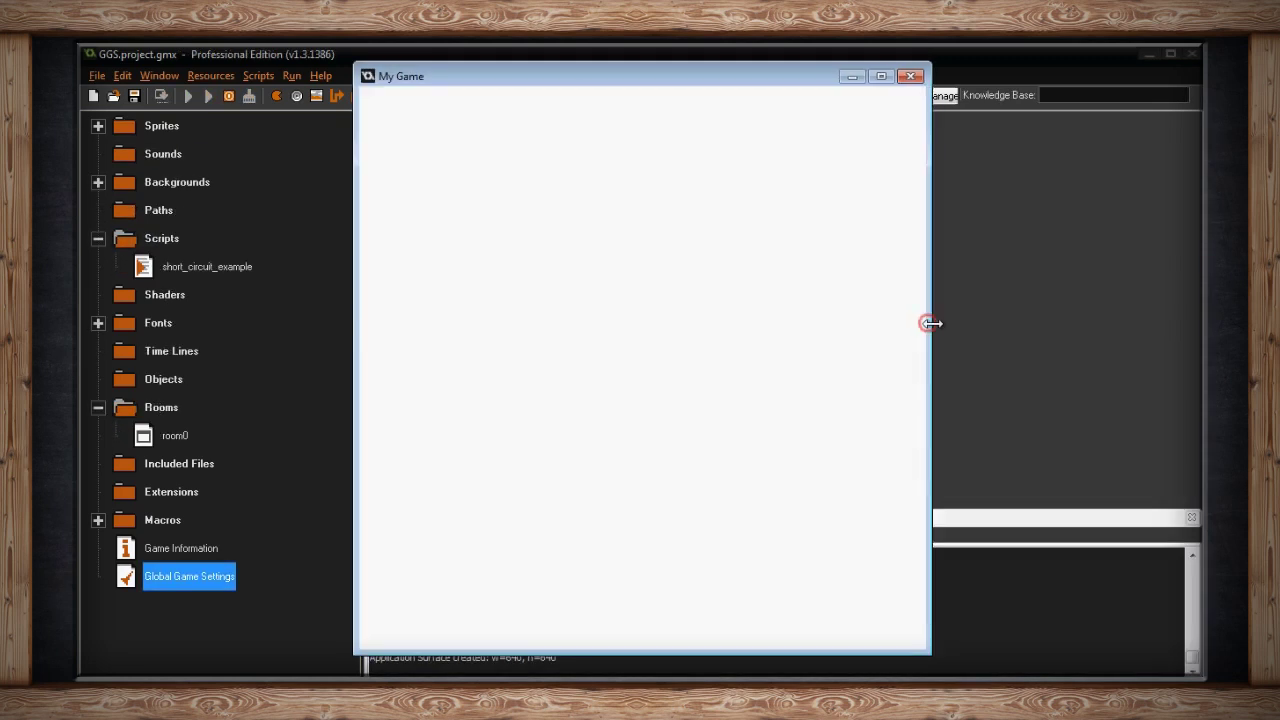
drag(930, 323, 1132, 314)
drag(352, 352, 139, 354)
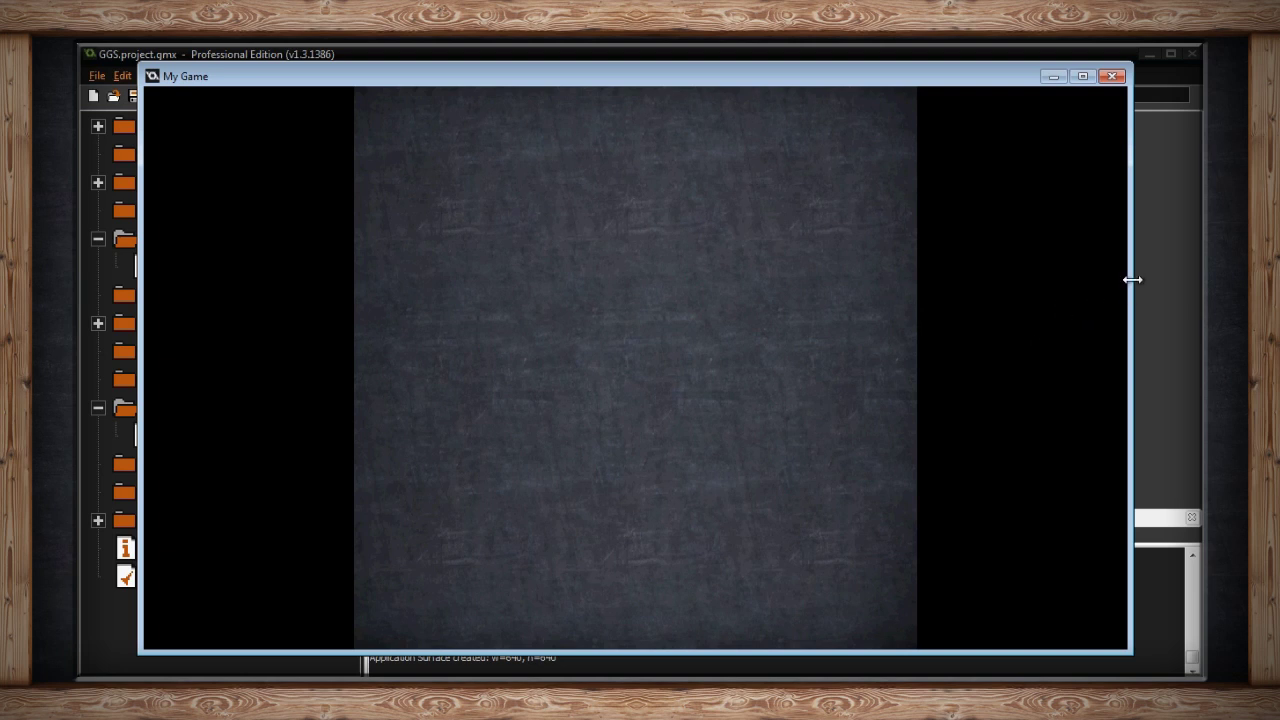
drag(1131, 283, 897, 297)
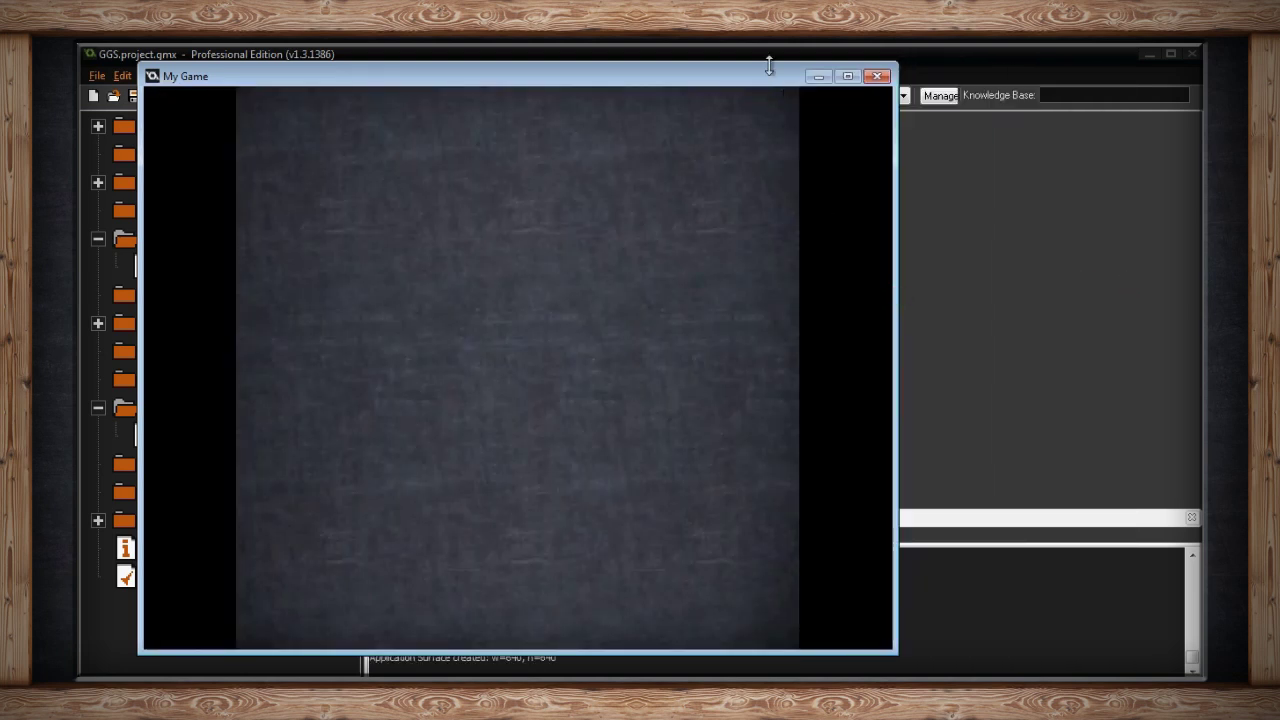
key(Escape)
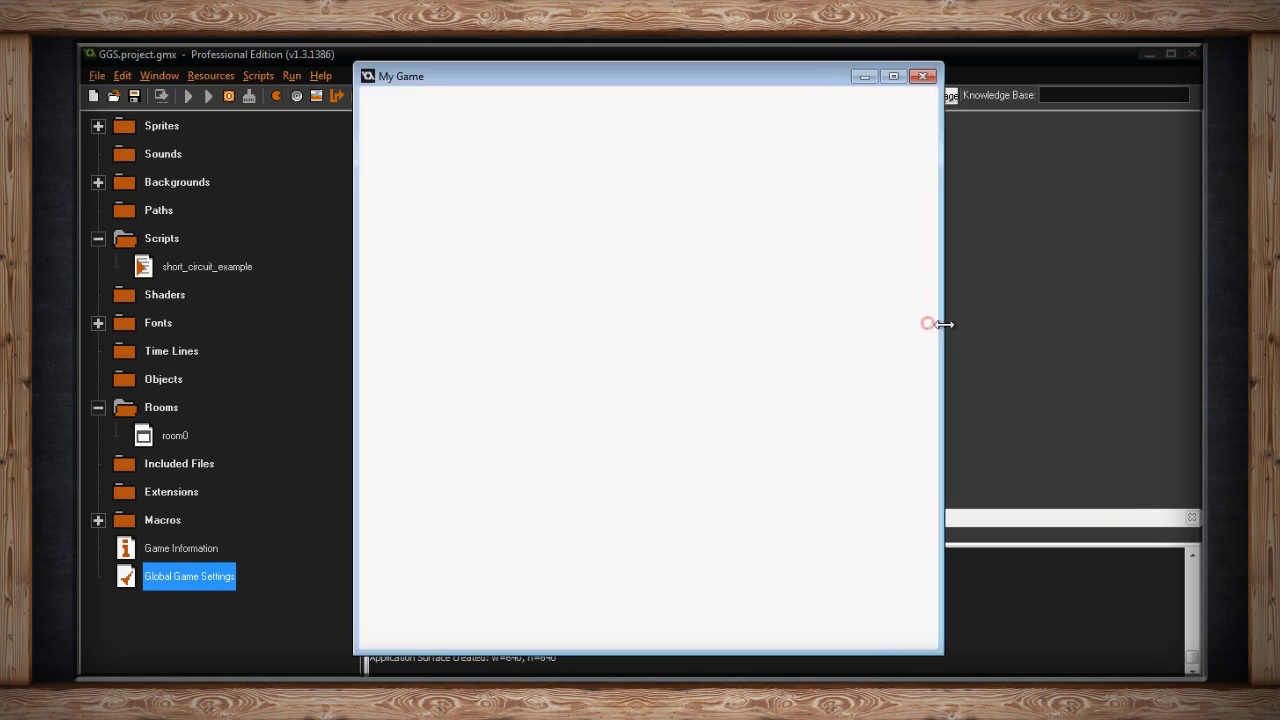
- Stretch the running game window wider on both sides and make it much shorter
drag(944, 324, 1131, 316)
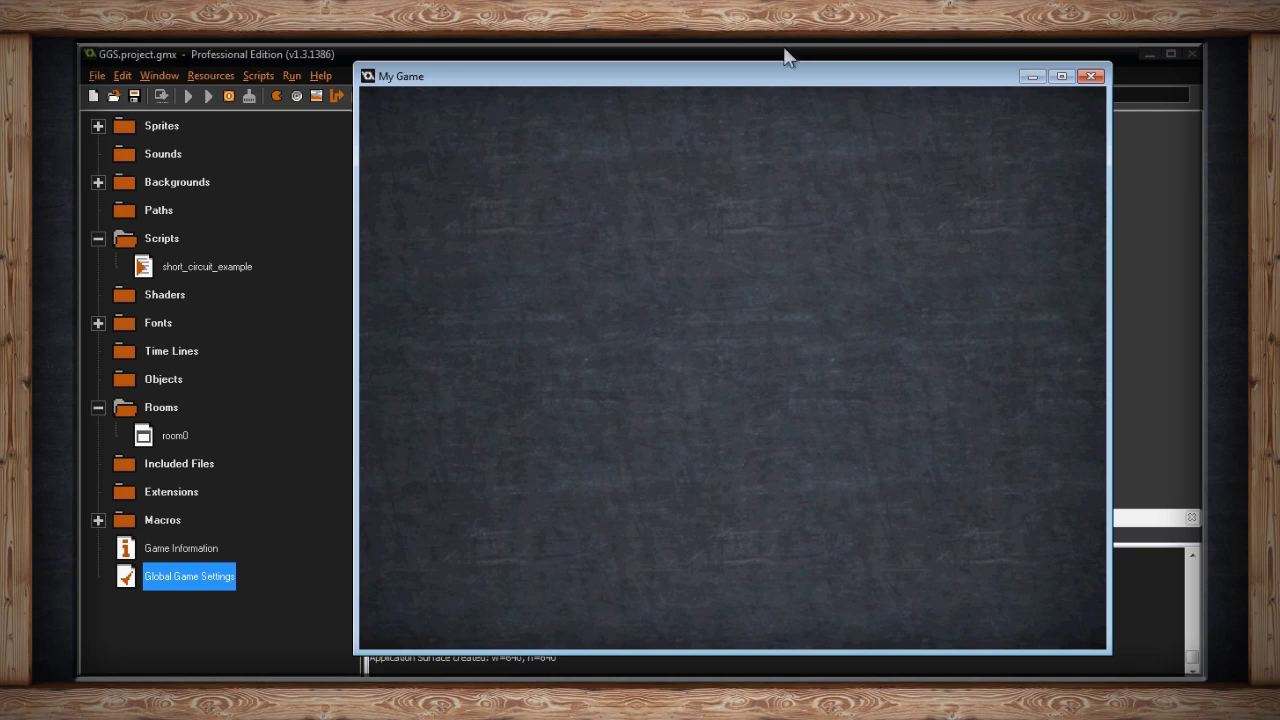
drag(786, 62, 814, 386)
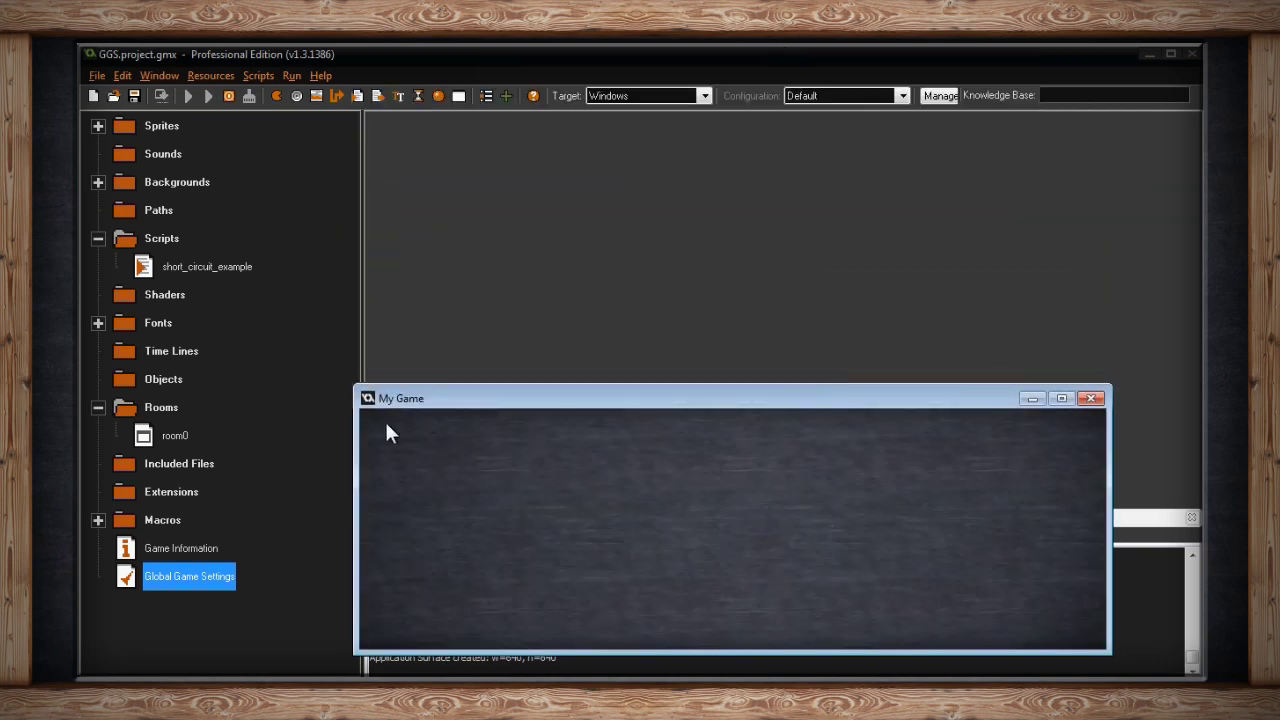
drag(357, 460, 122, 449)
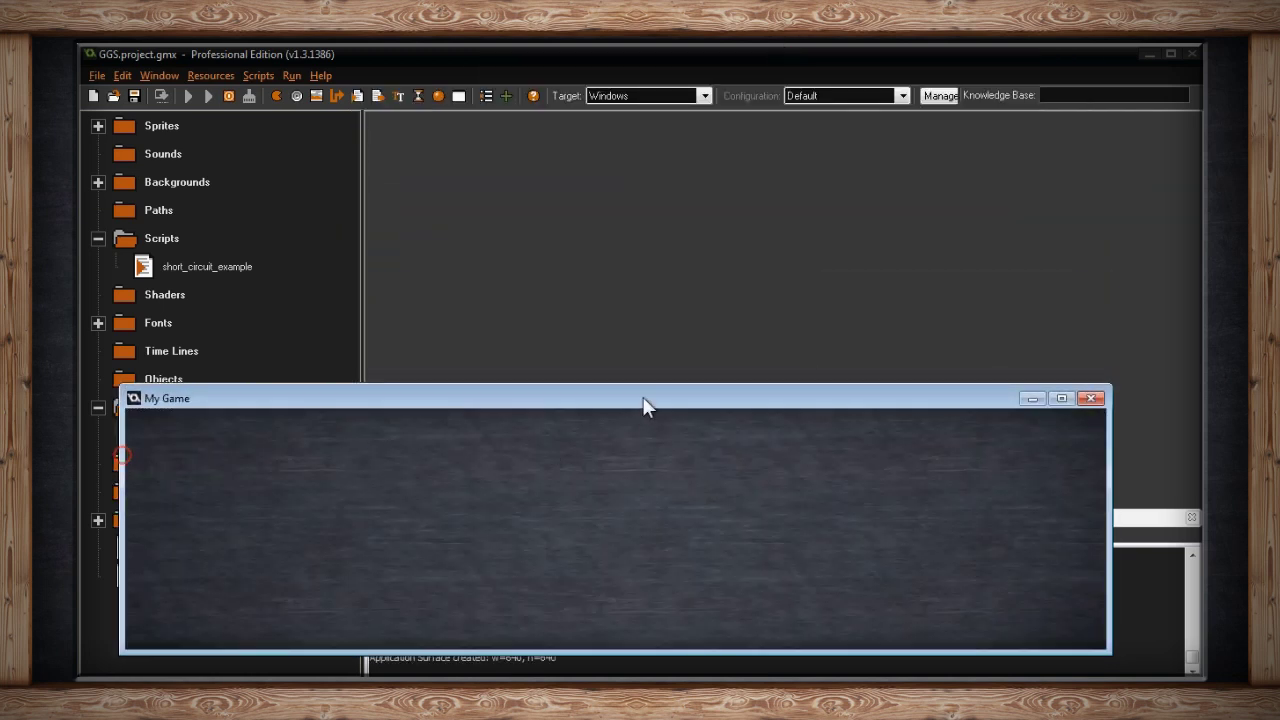
drag(645, 388, 659, 545)
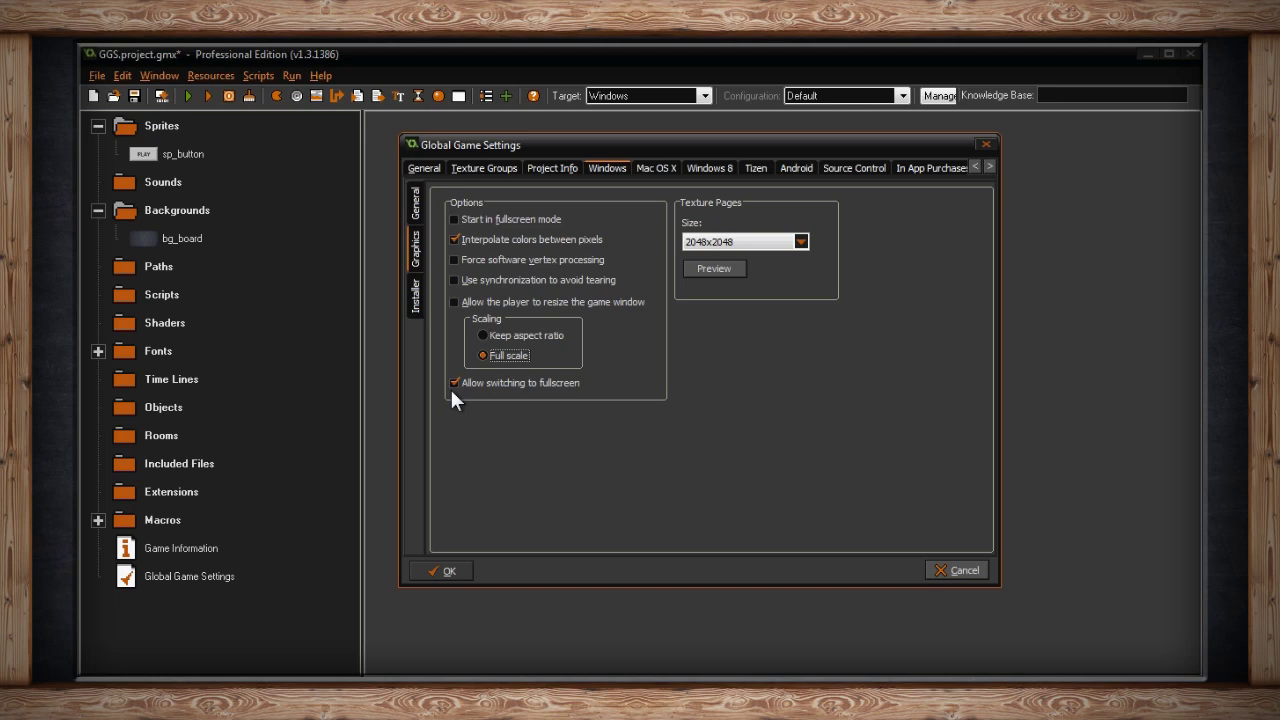
- Set scaling to Keep aspect ratio and view the Texture Pages Size options
click(485, 335)
click(728, 240)
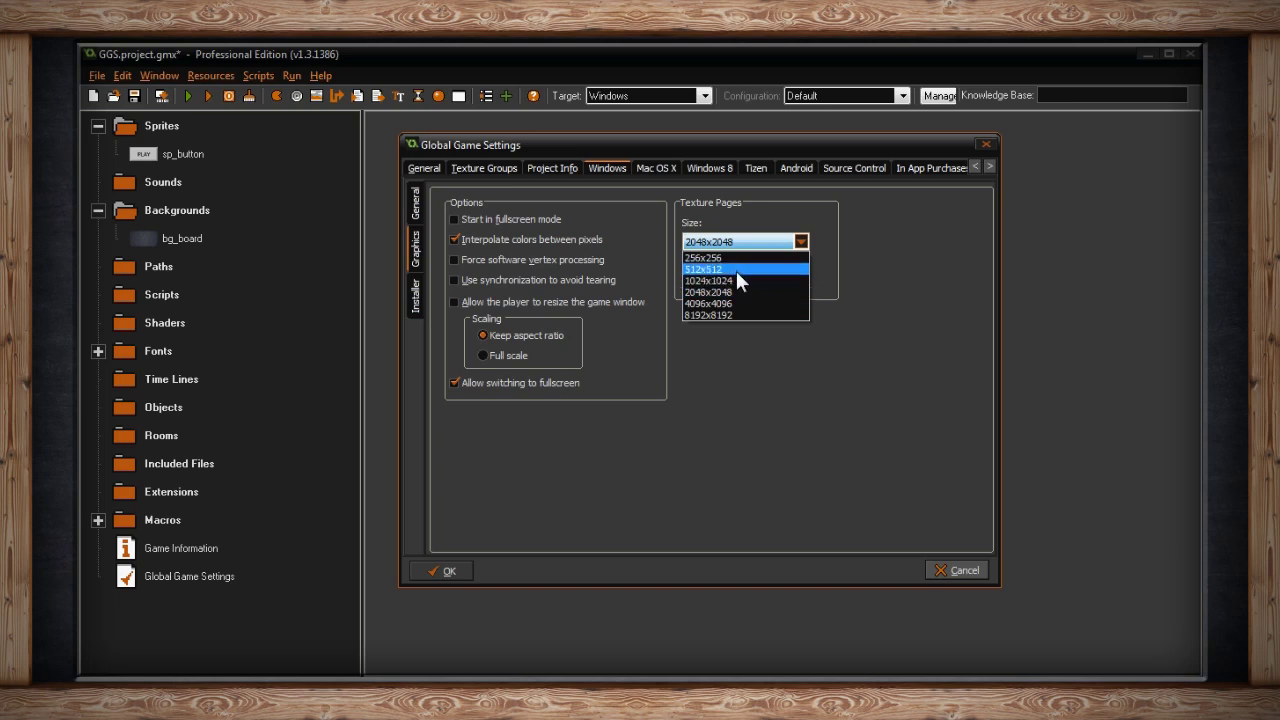
- Close the texture page size list, keeping 2048x2048
click(859, 264)
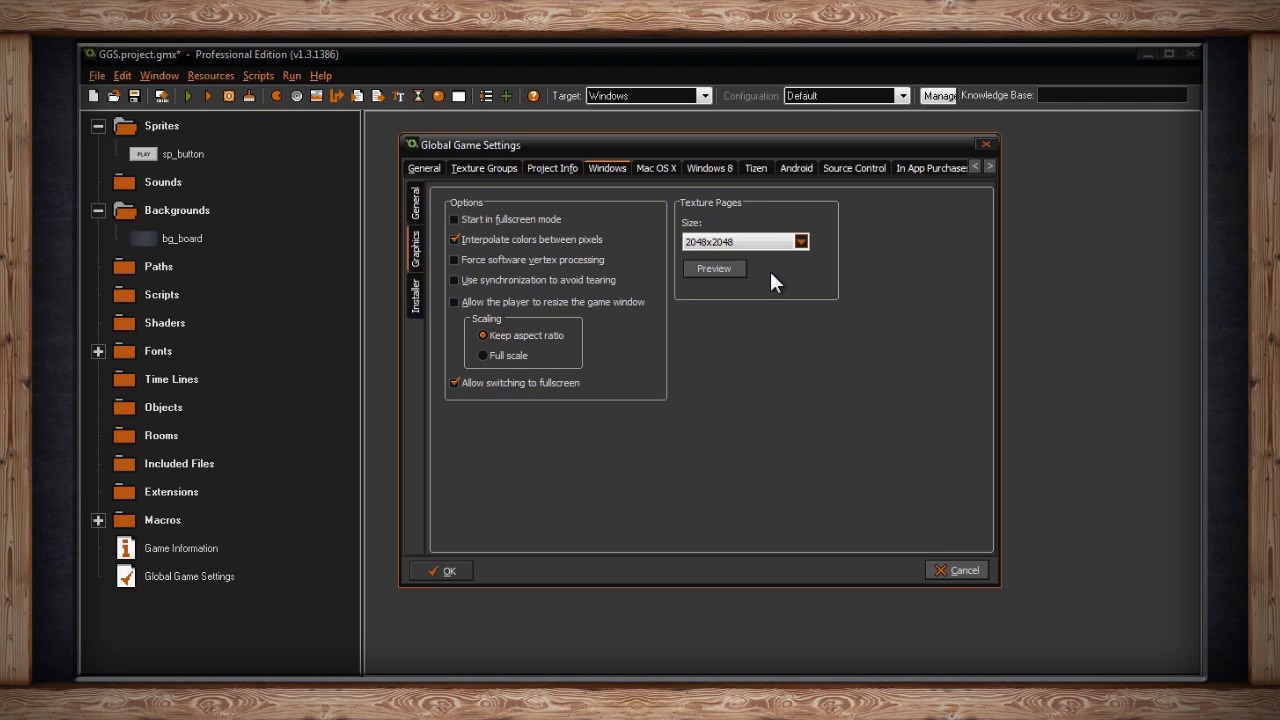
- Preview the texture pages, view the 2048x1024 texture_0.png image, then close the viewer
click(714, 269)
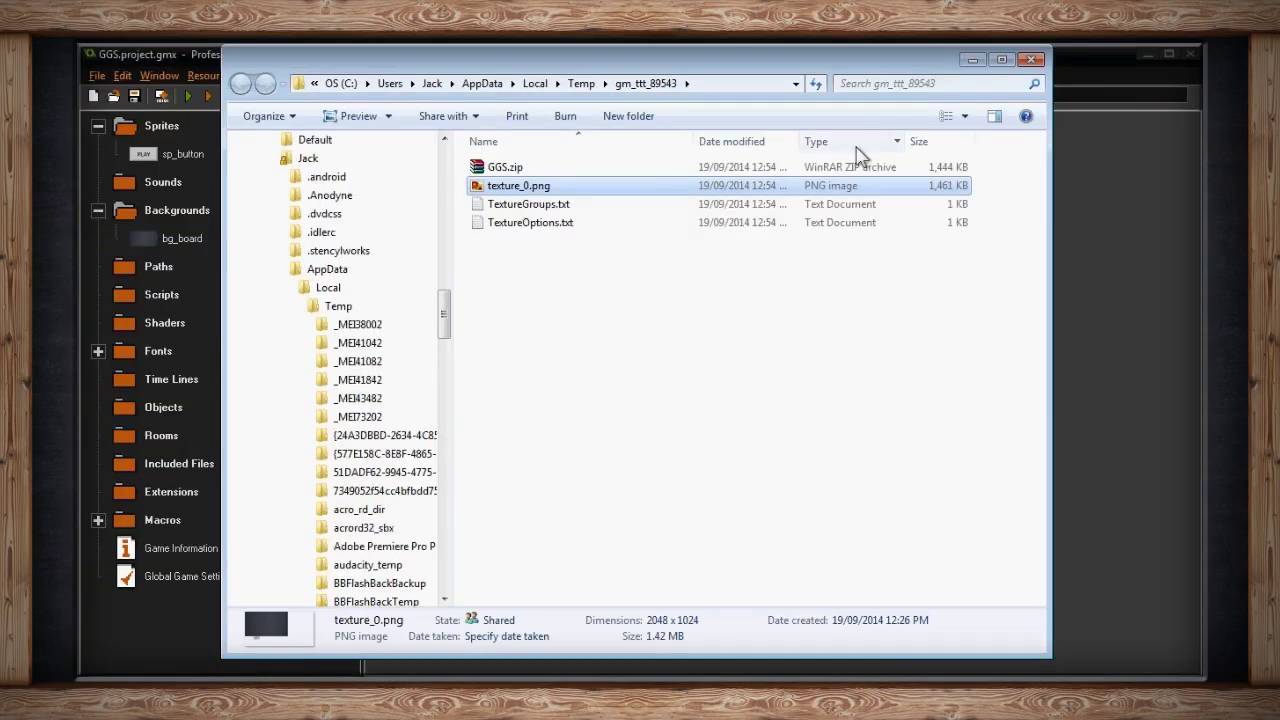
click(308, 125)
double_click(529, 186)
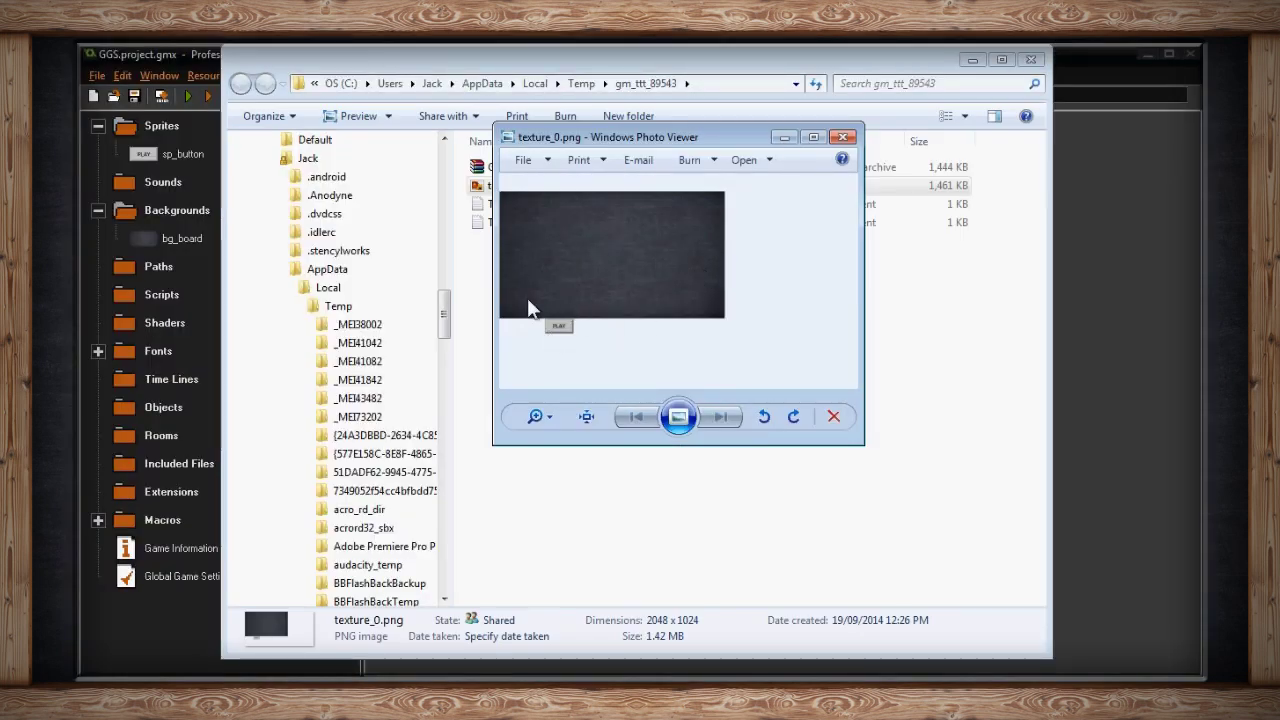
click(843, 137)
- Close Explorer and show the Installer settings with default finished (164x314) and header (150x57) images
click(1032, 61)
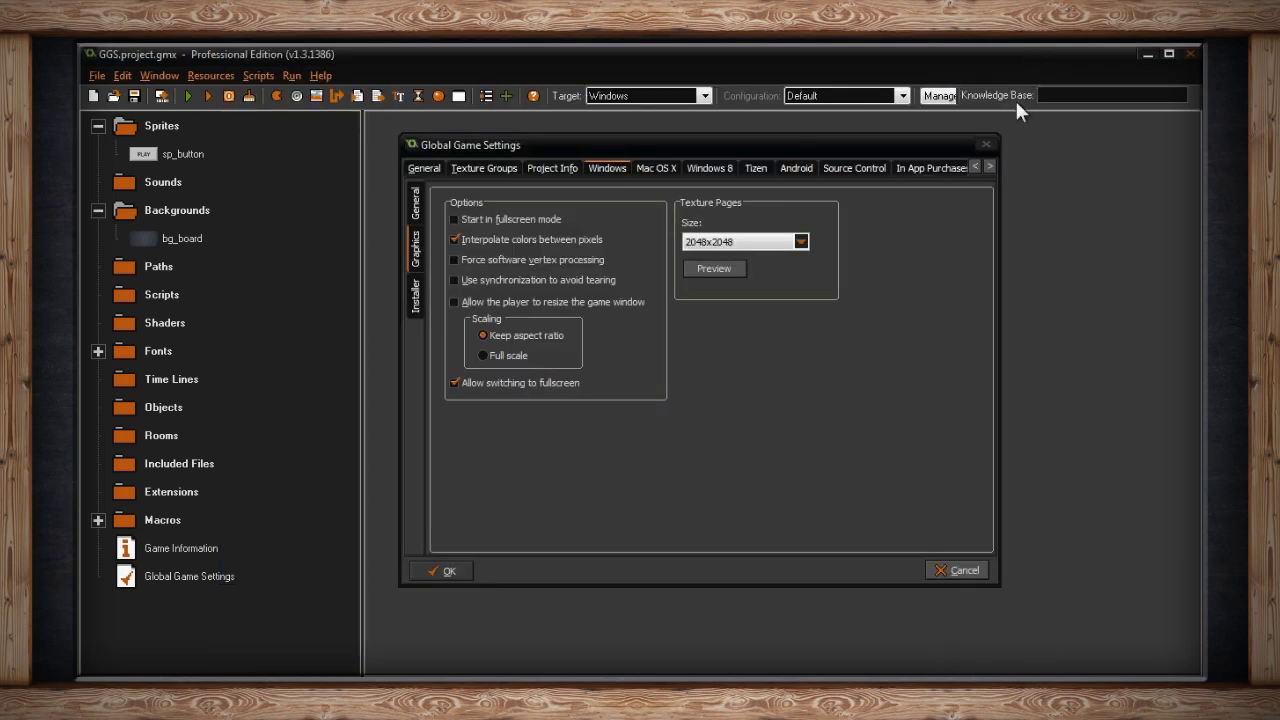
click(417, 294)
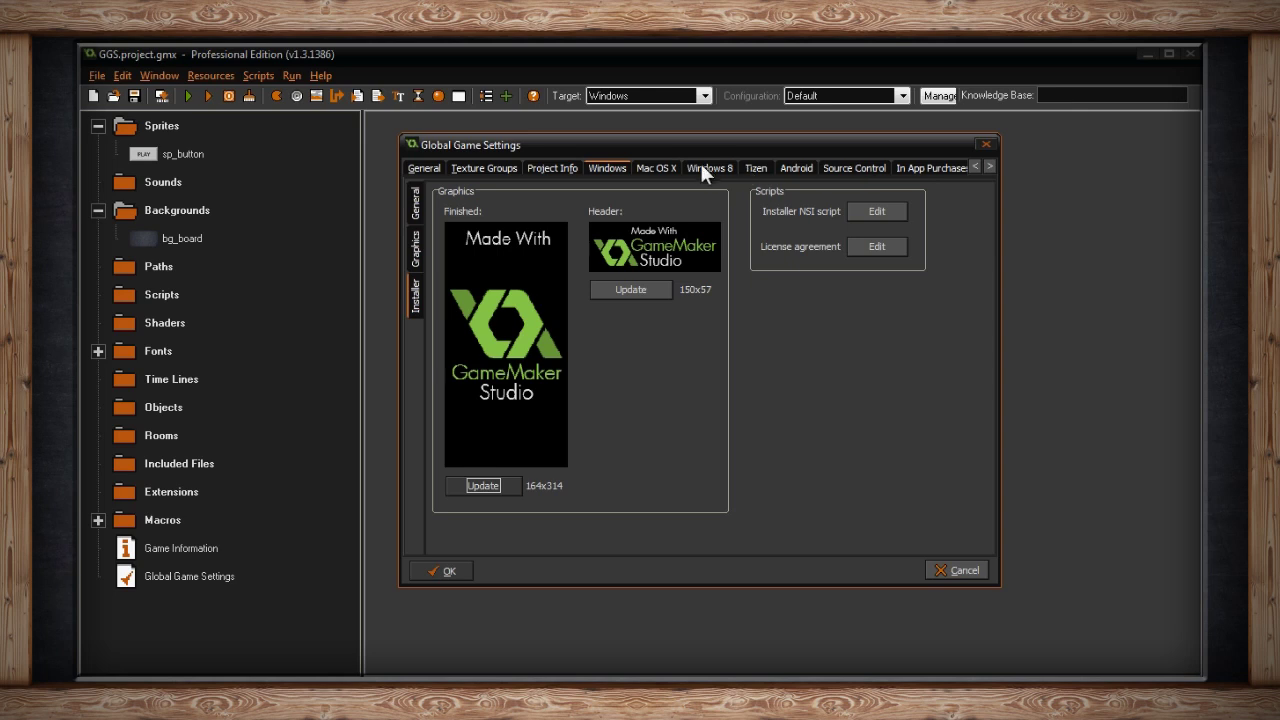
click(984, 164)
click(984, 164)
click(984, 164)
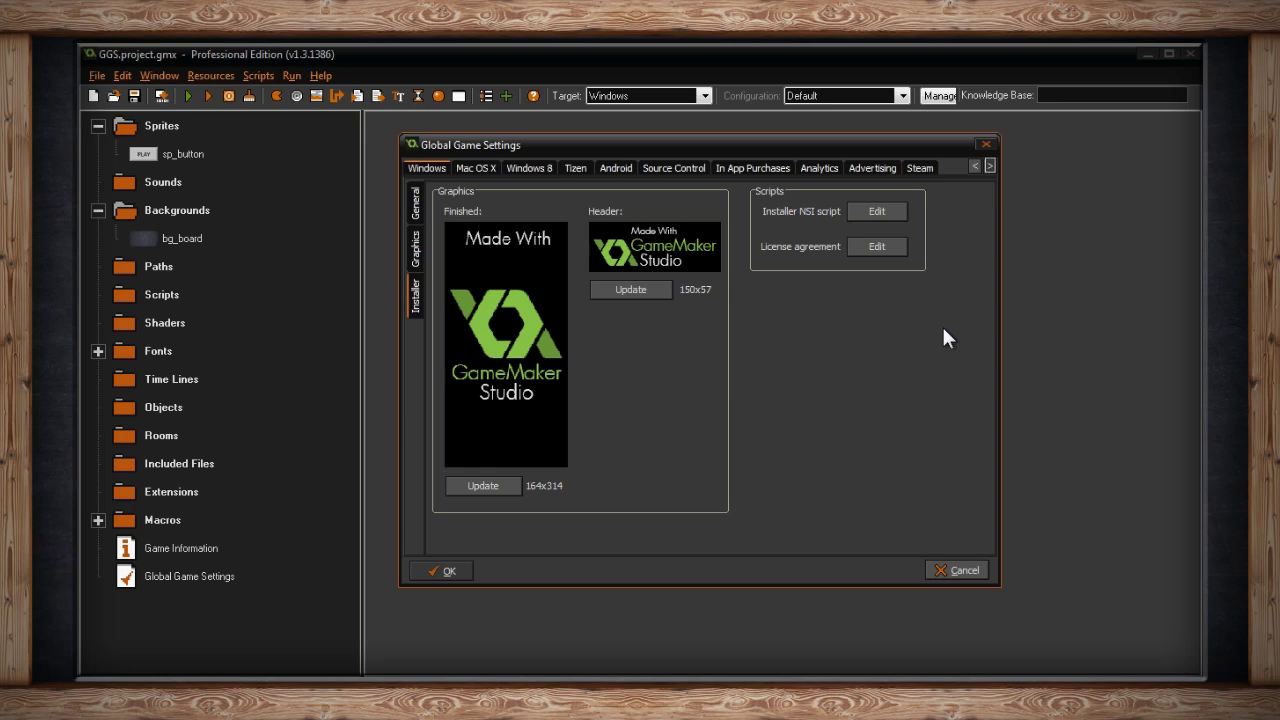
click(974, 166)
click(974, 166)
click(974, 166)
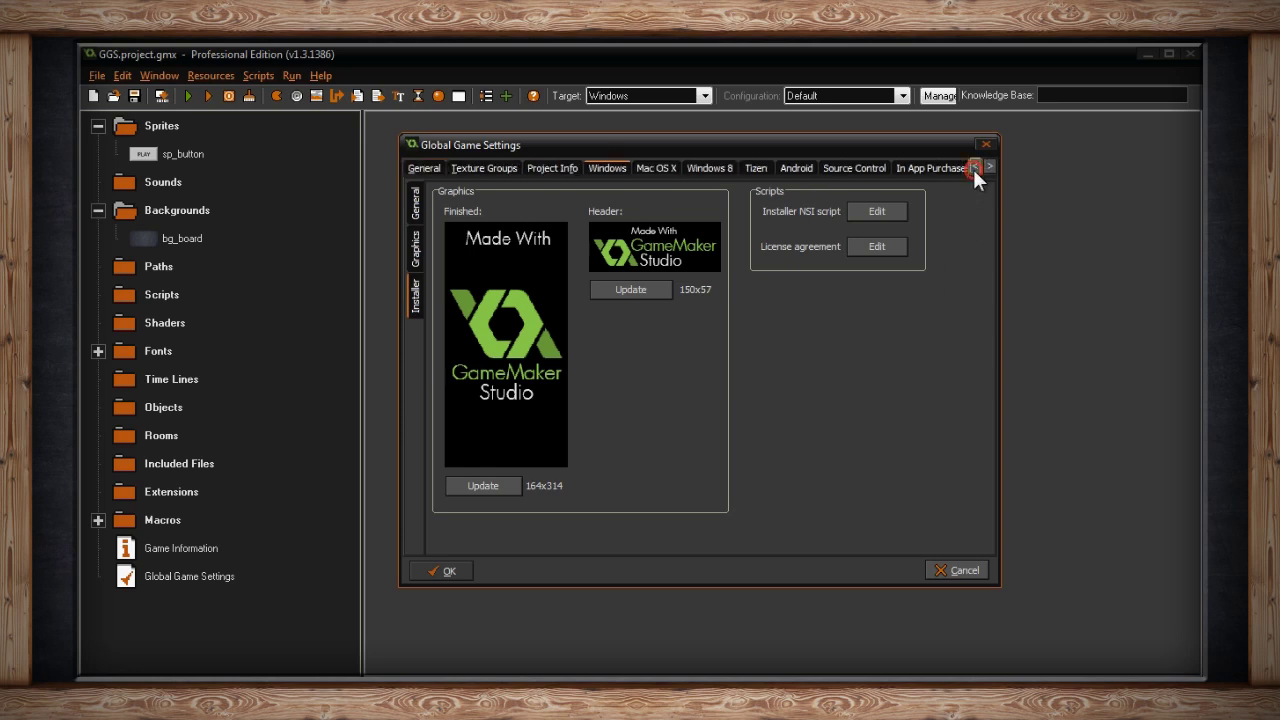